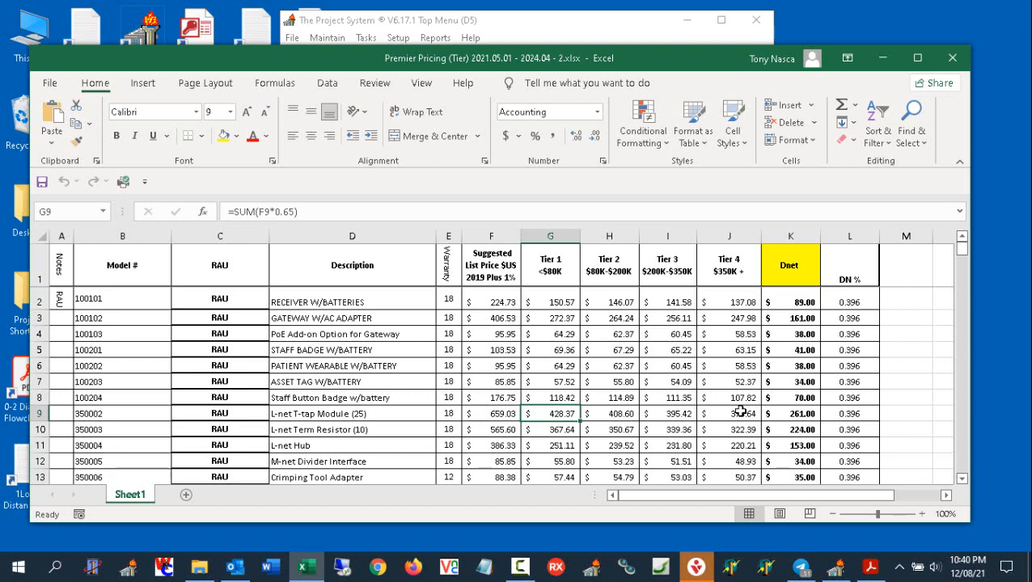
Step: Minimize the price workbook and open Inventory Contract Pricing in The Project System
click(810, 414)
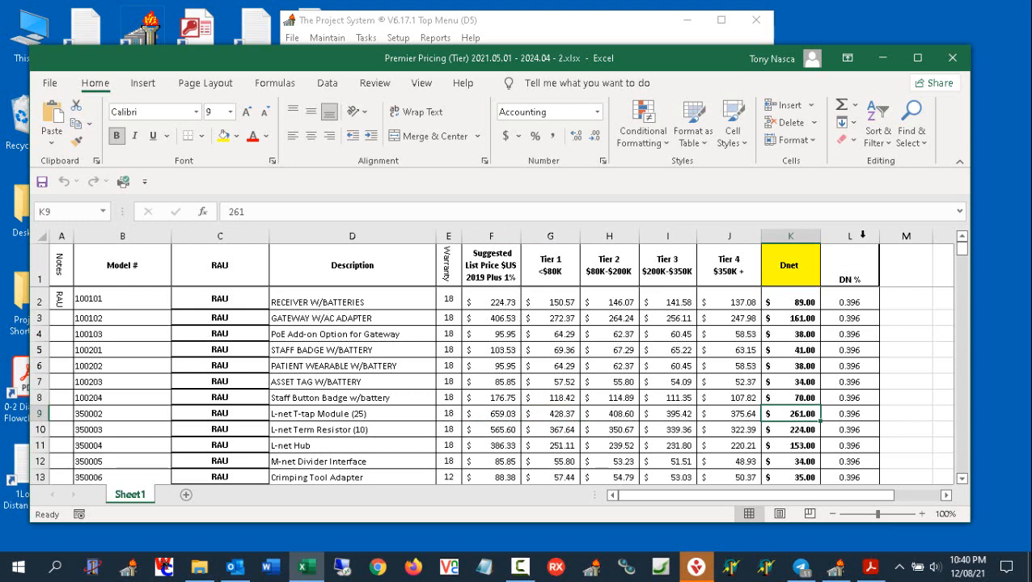
click(883, 58)
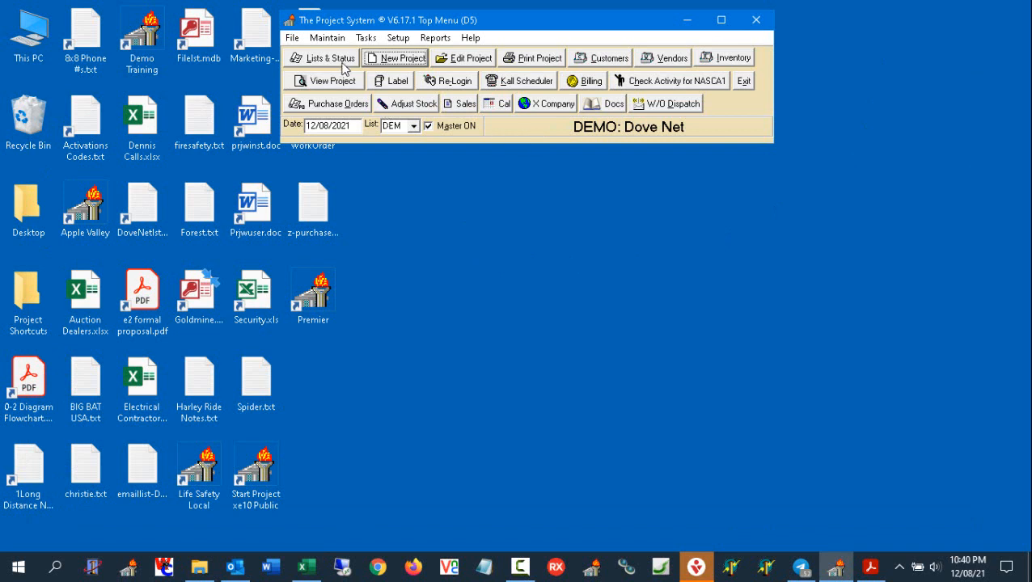
click(327, 38)
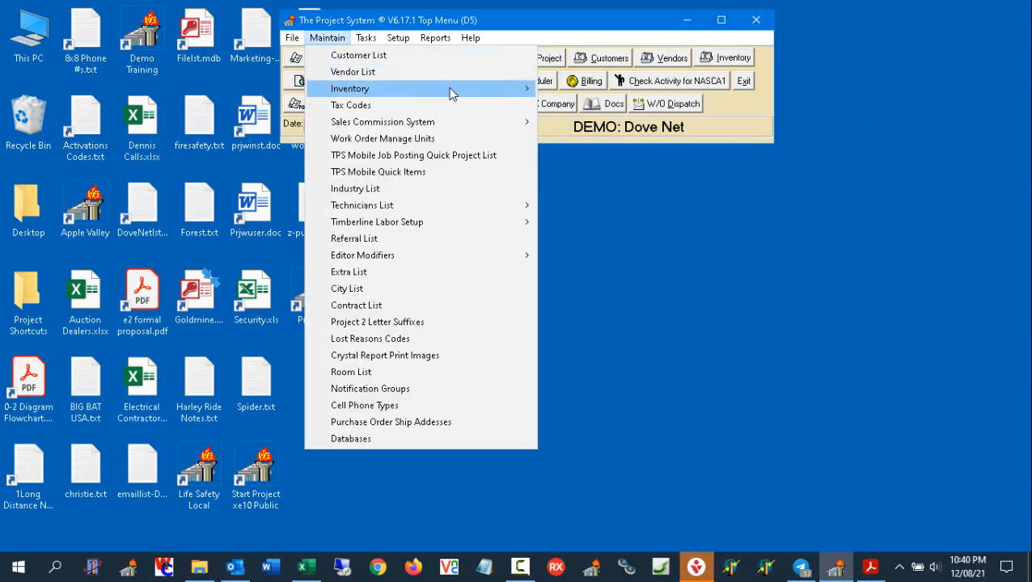
mouse_move(453, 90)
click(639, 154)
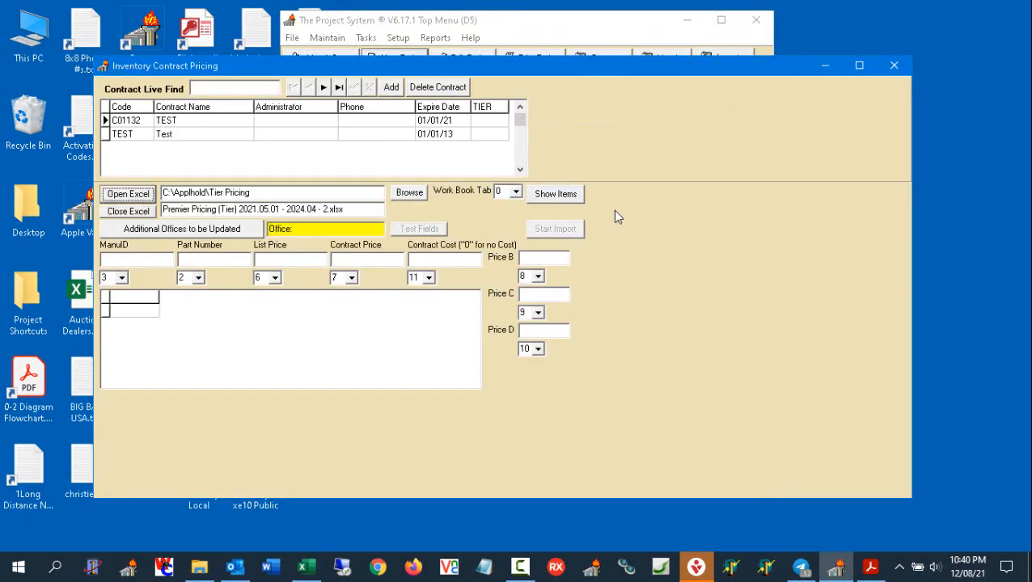
Step: Review the code, contract name, administrator and phone fields of the first contract
click(128, 123)
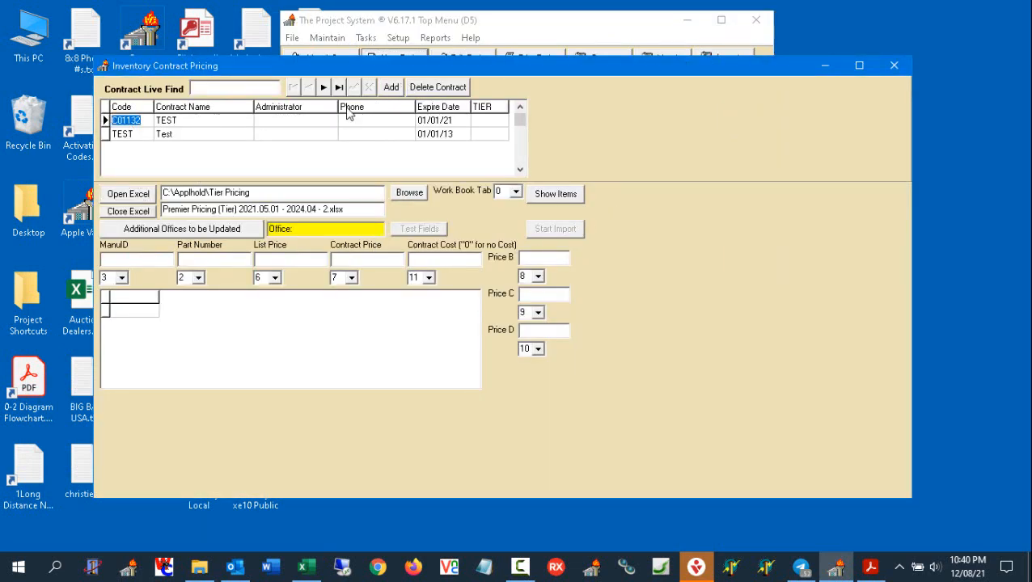
click(141, 134)
click(142, 122)
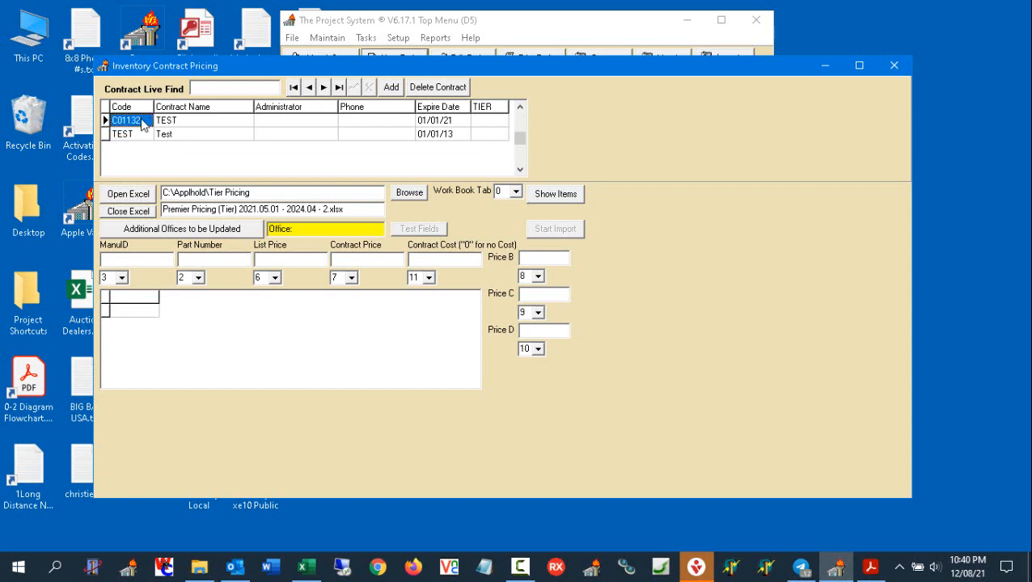
click(195, 125)
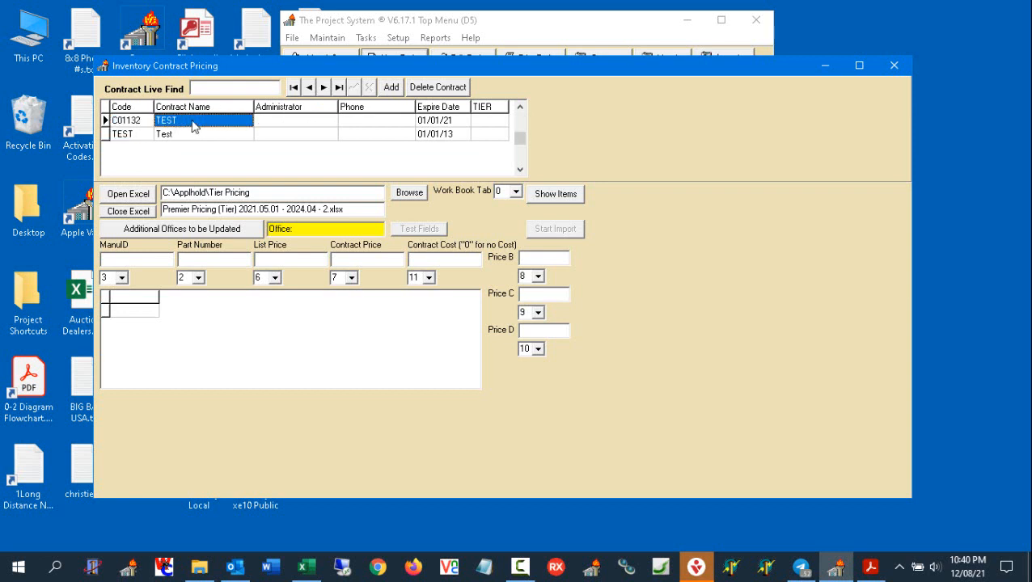
click(267, 125)
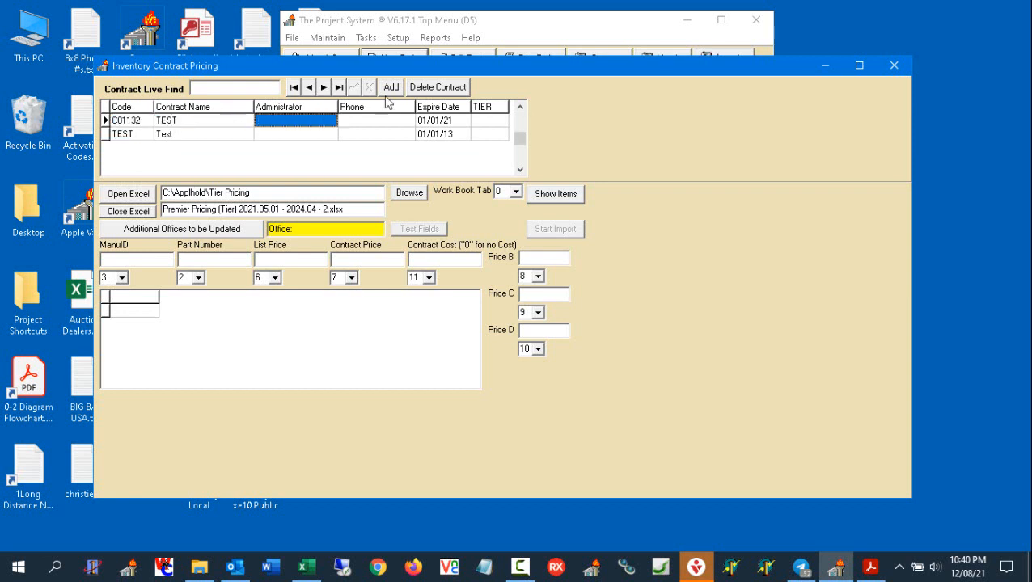
click(385, 123)
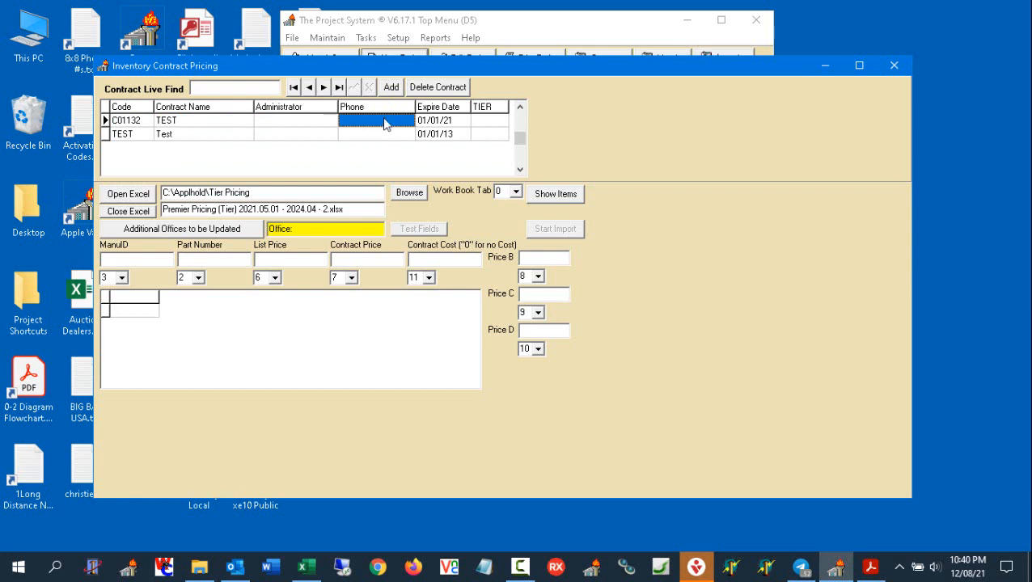
Step: Set the first contract's expire date to 01/01/22 and save the row
click(458, 121)
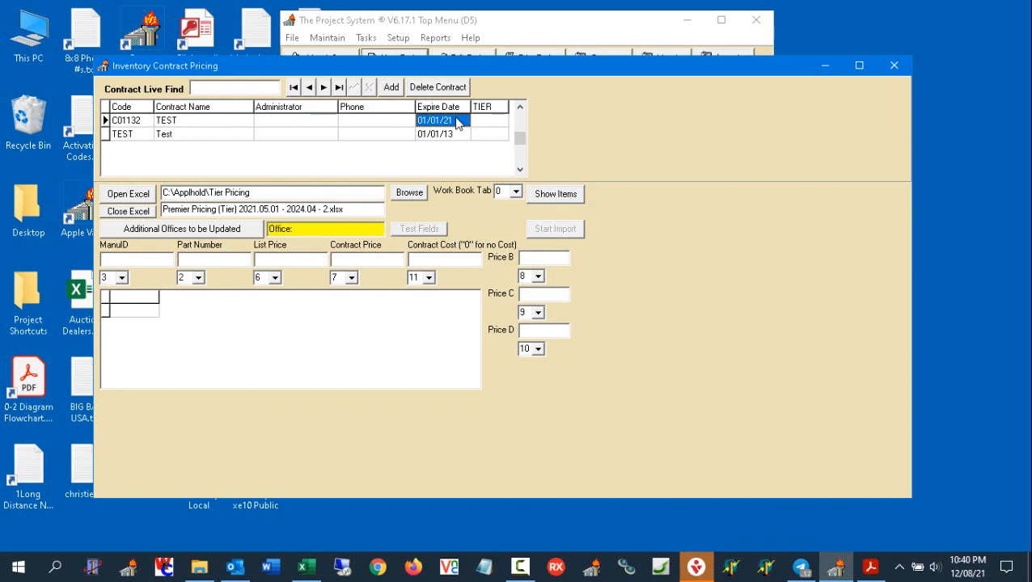
key(Delete)
click(454, 134)
click(455, 123)
click(437, 123)
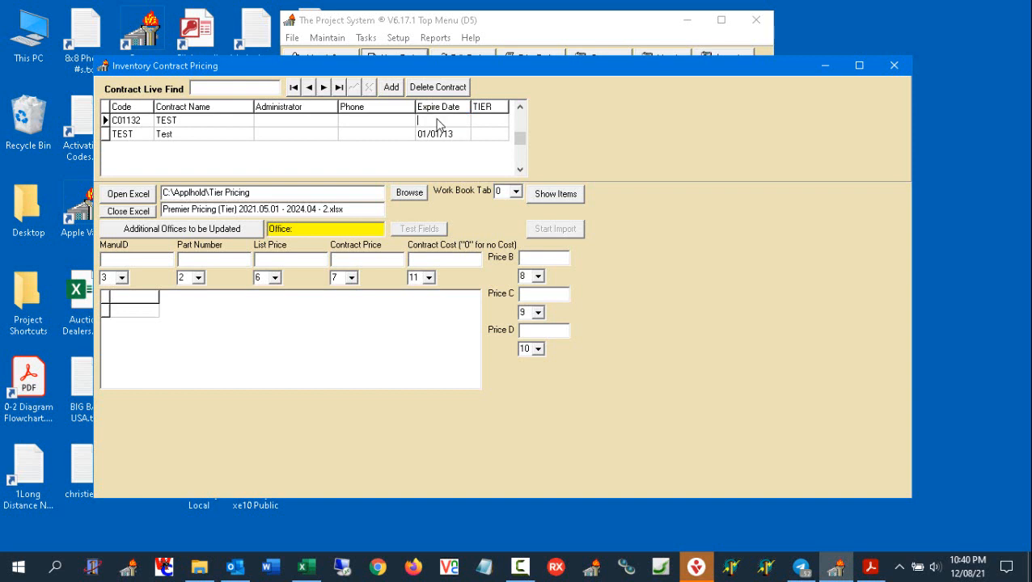
text(1/01/22)
click(433, 134)
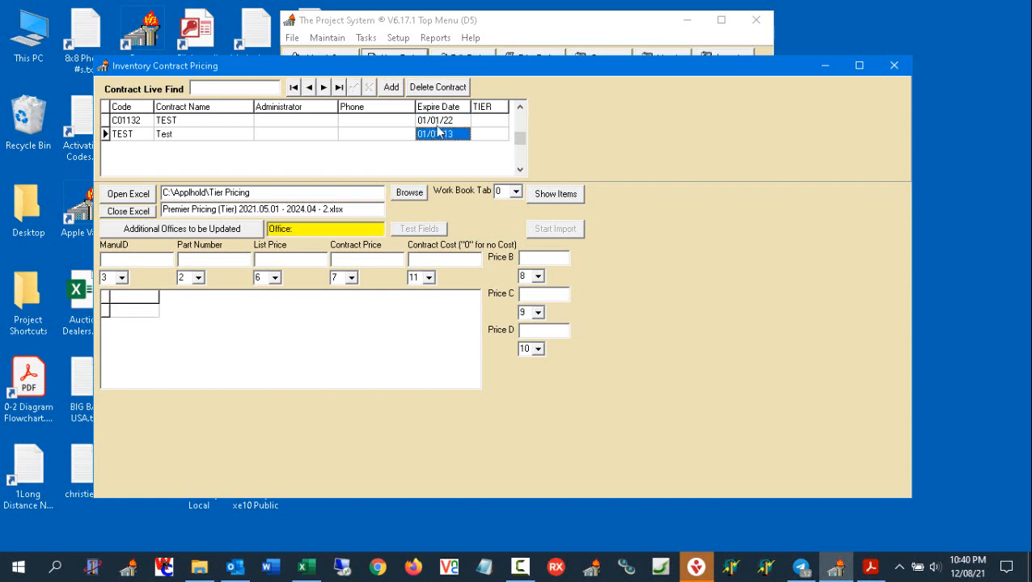
click(440, 121)
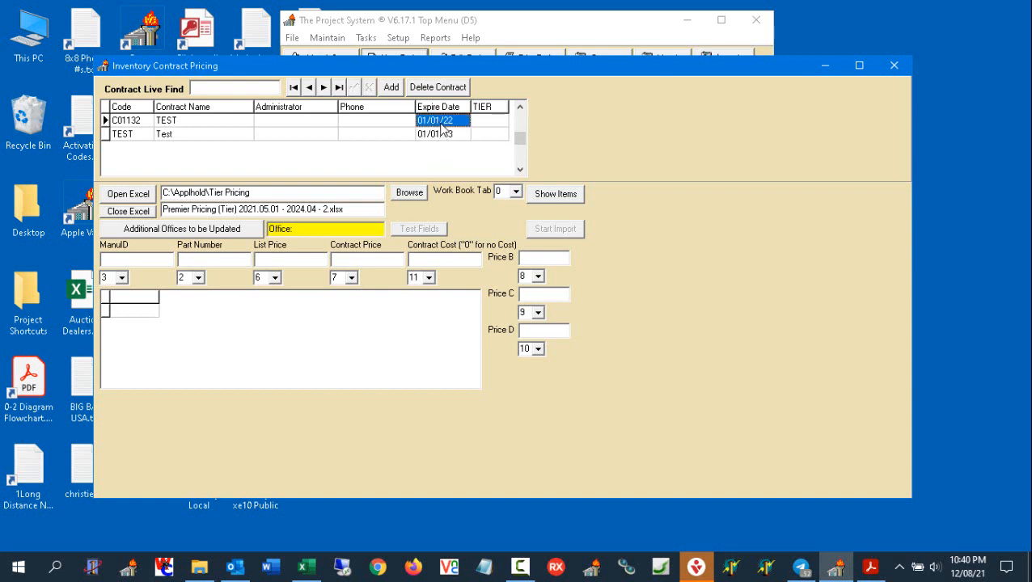
click(442, 135)
click(443, 122)
Step: Set the first contract's TIER field to True and save the row
click(490, 123)
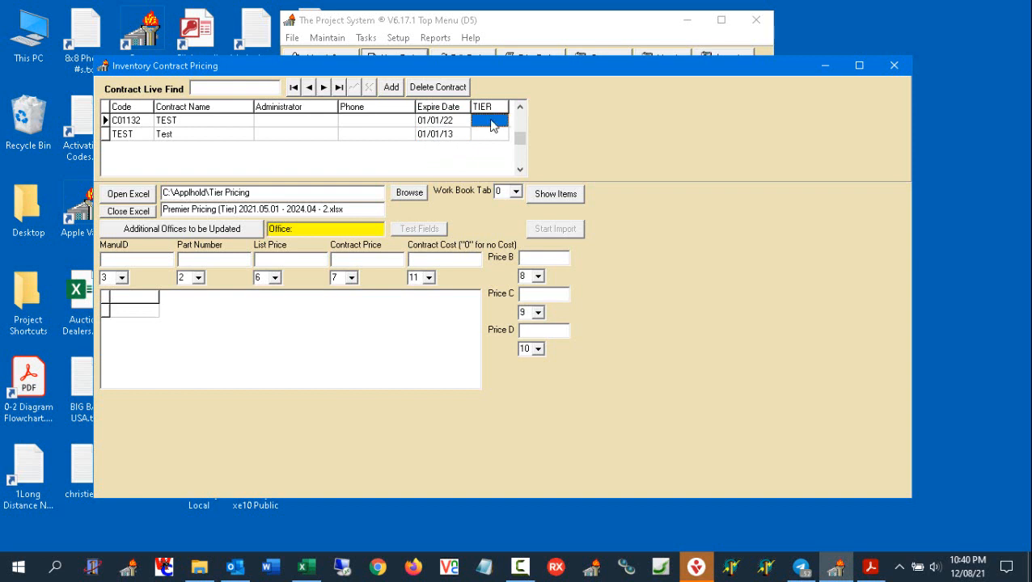
click(439, 121)
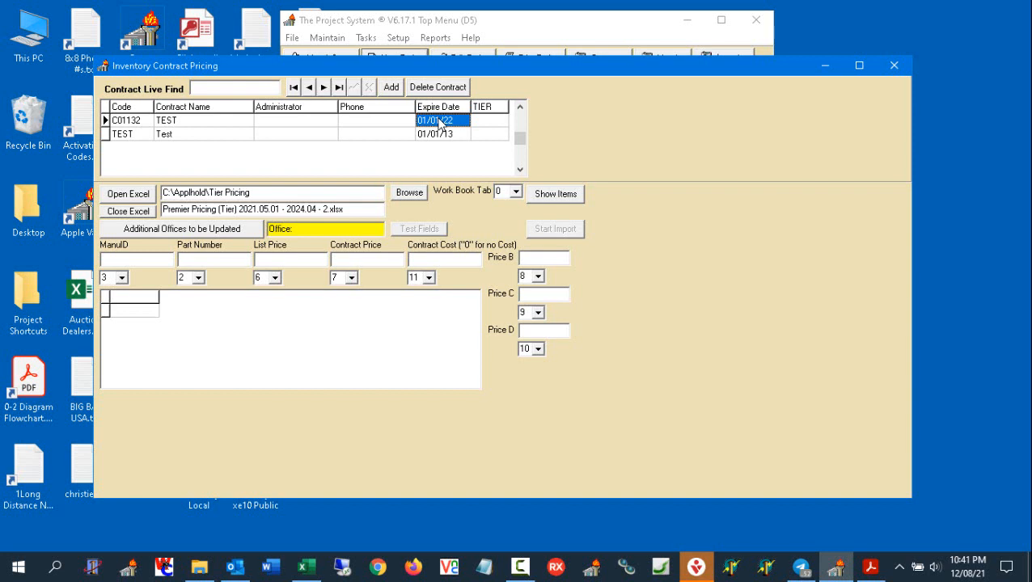
click(485, 122)
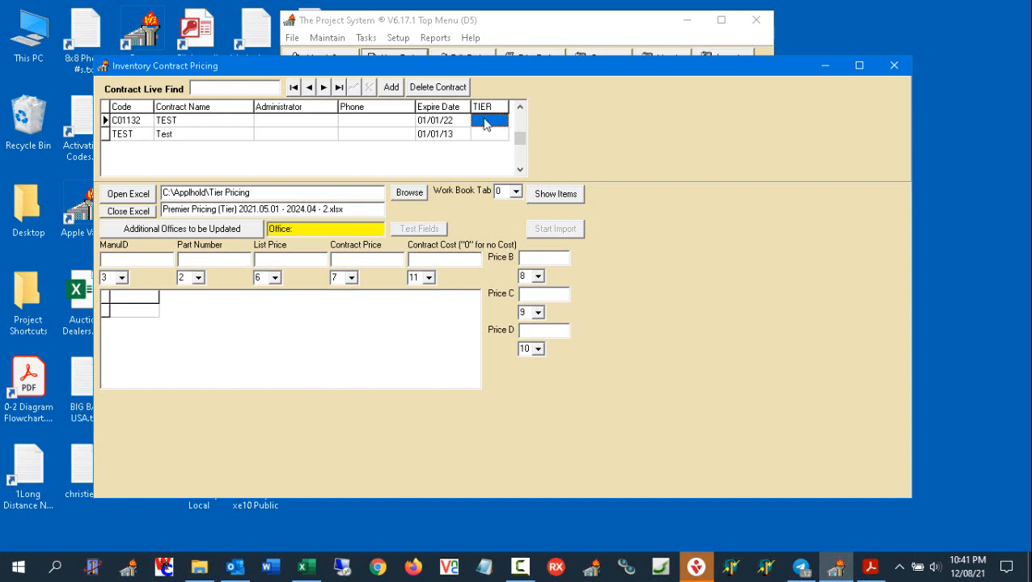
text(t)
click(485, 136)
click(493, 122)
Step: Load the workbook Premier Pricing (Tier) 2021.05.01 - 2024.04 - 2.xlsx into the import grid
drag(348, 210, 155, 209)
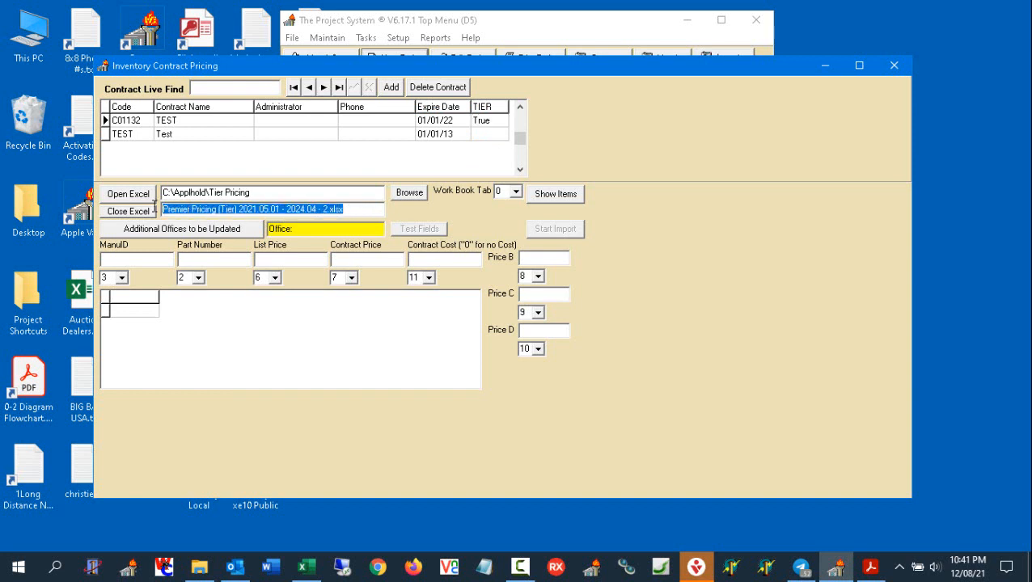
click(128, 196)
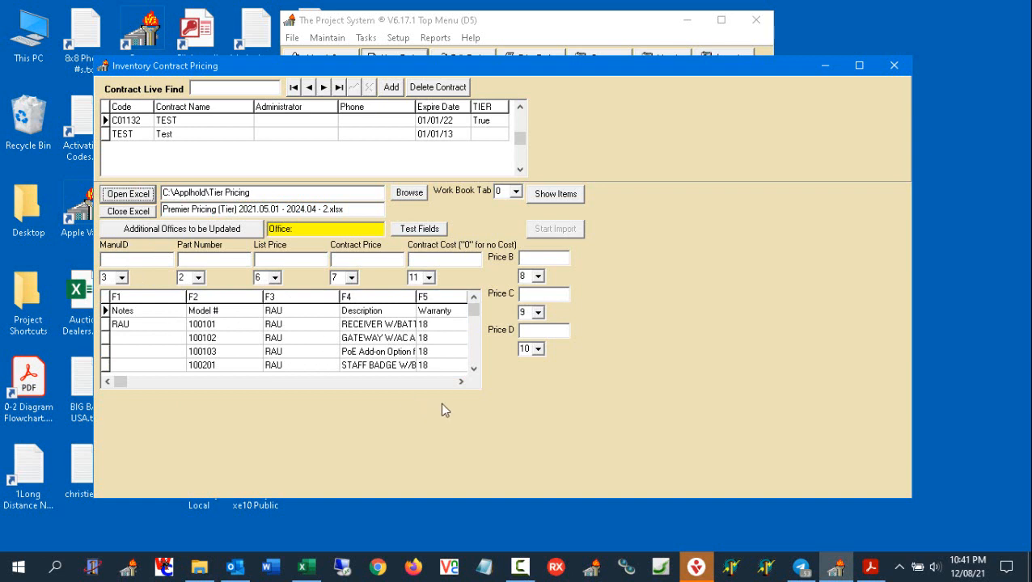
Step: Check the suggested list price, Tier 1 and Tier 2 columns against the List Price and Contract Price column numbers
click(461, 381)
click(461, 381)
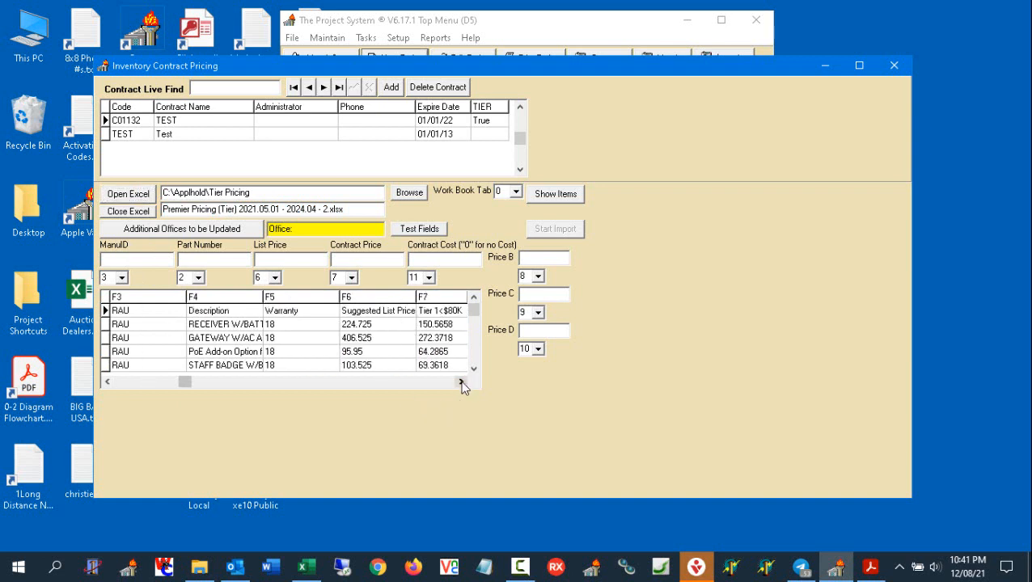
click(354, 319)
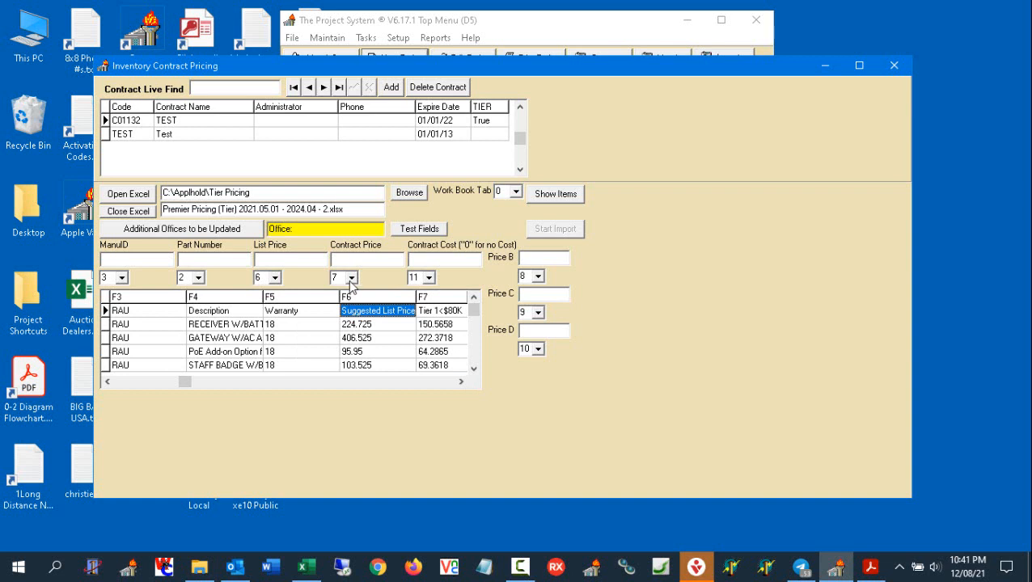
click(435, 315)
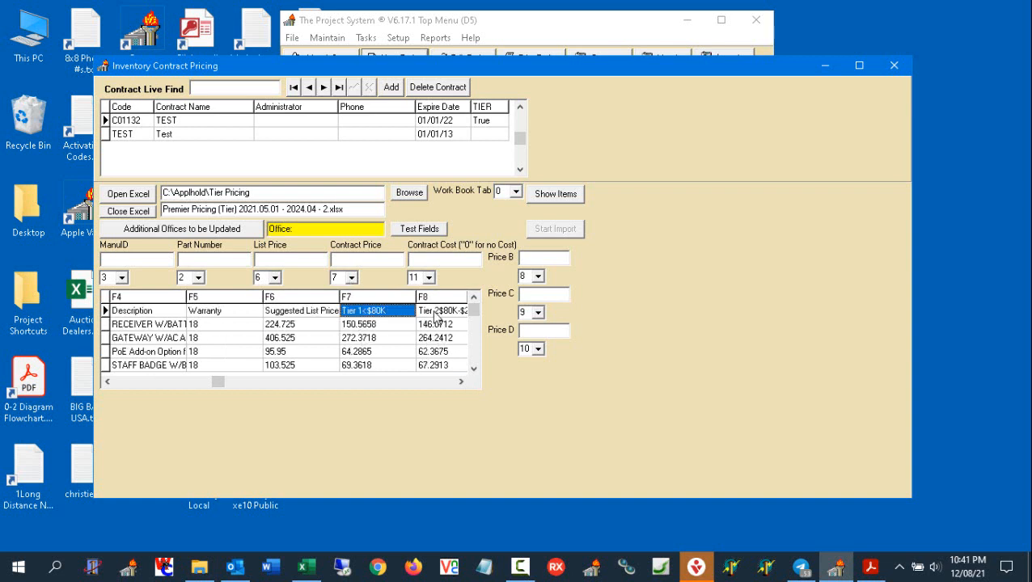
click(367, 316)
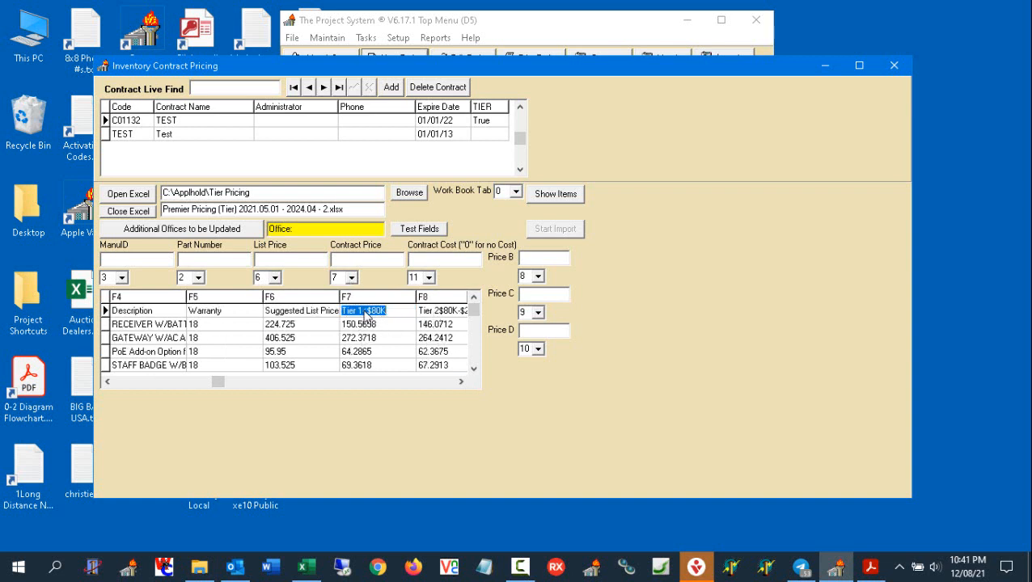
click(437, 315)
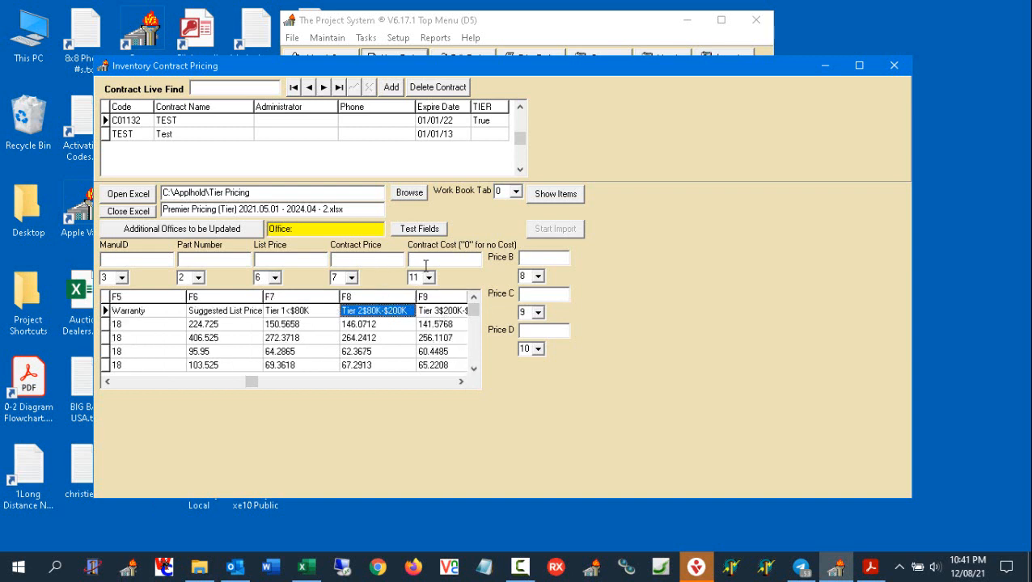
click(359, 255)
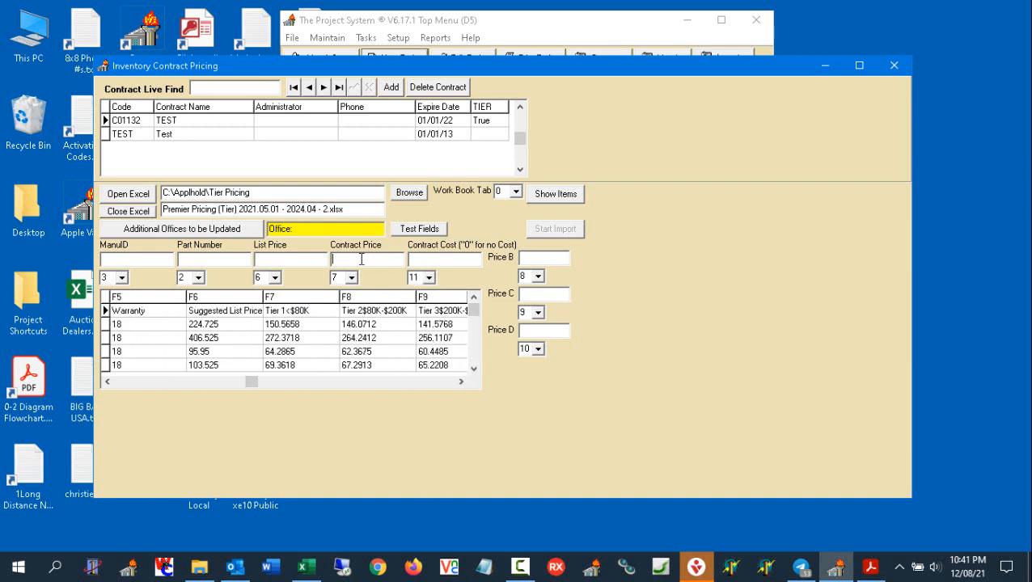
Step: Check the Dnet column against the Contract Cost column number and review the Price B assignment
click(446, 263)
click(434, 384)
click(434, 383)
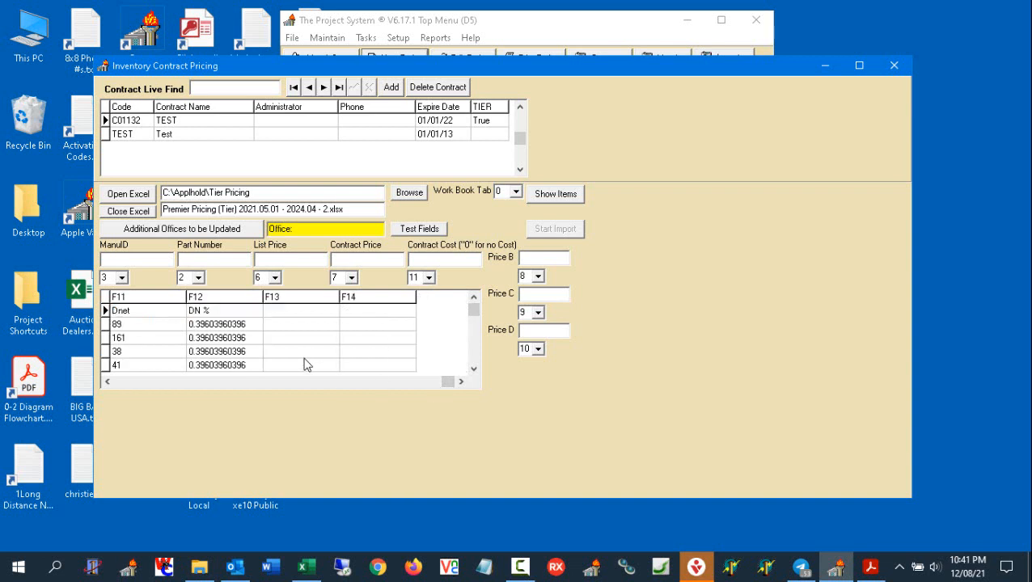
click(154, 316)
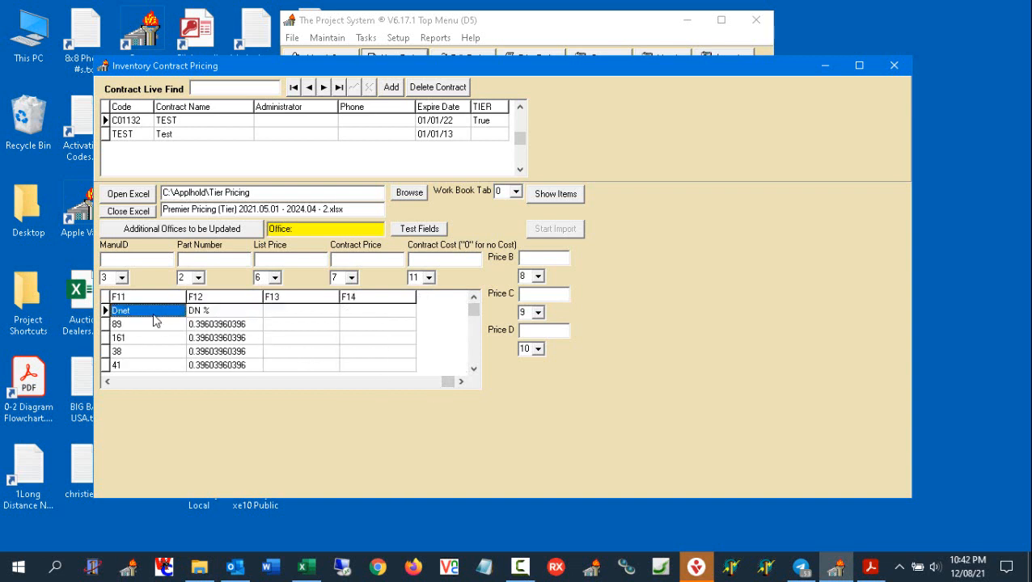
click(417, 278)
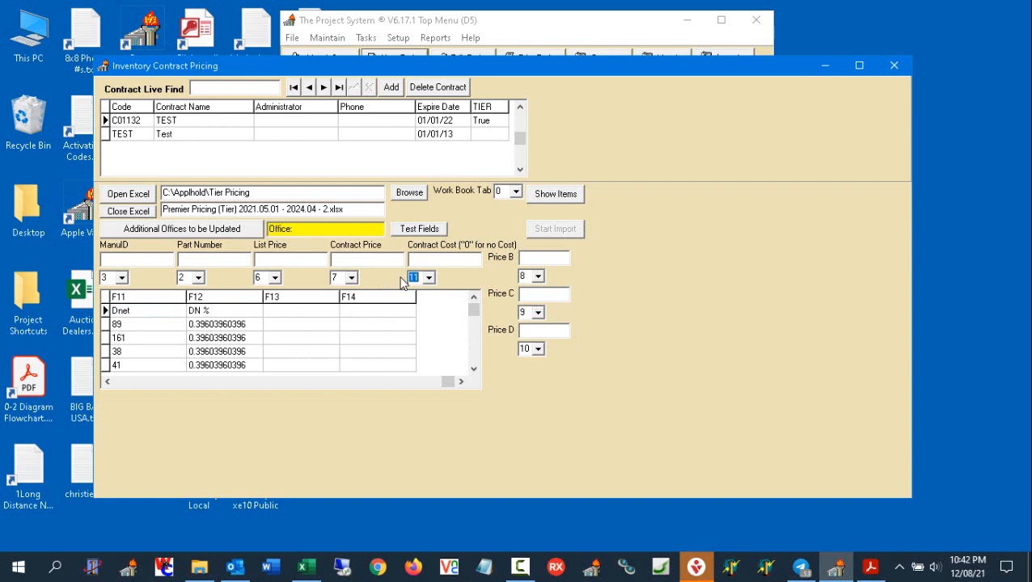
click(535, 259)
click(124, 385)
click(124, 386)
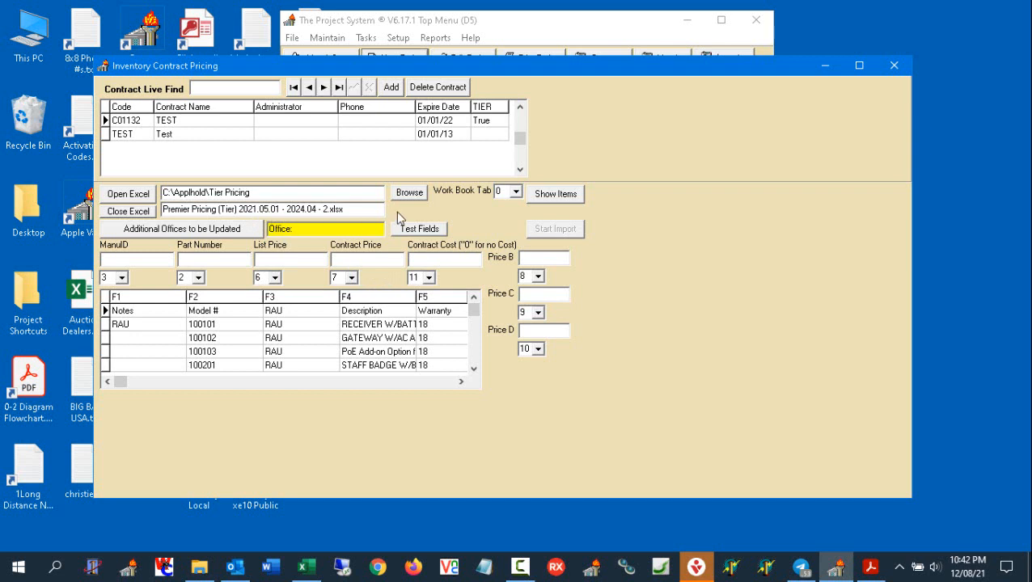
Step: Test the assigned import fields and start the contract price import
click(421, 229)
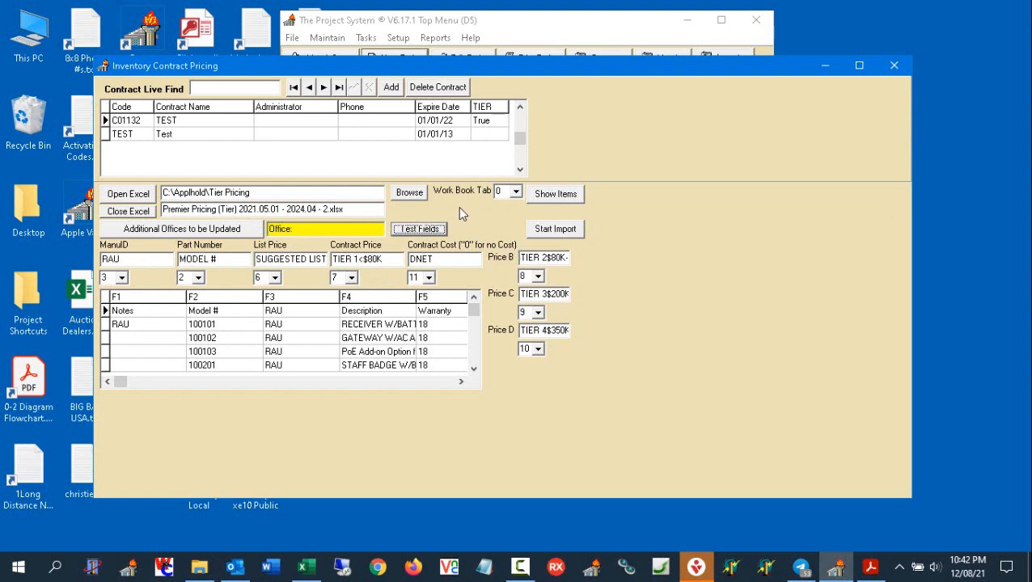
click(548, 232)
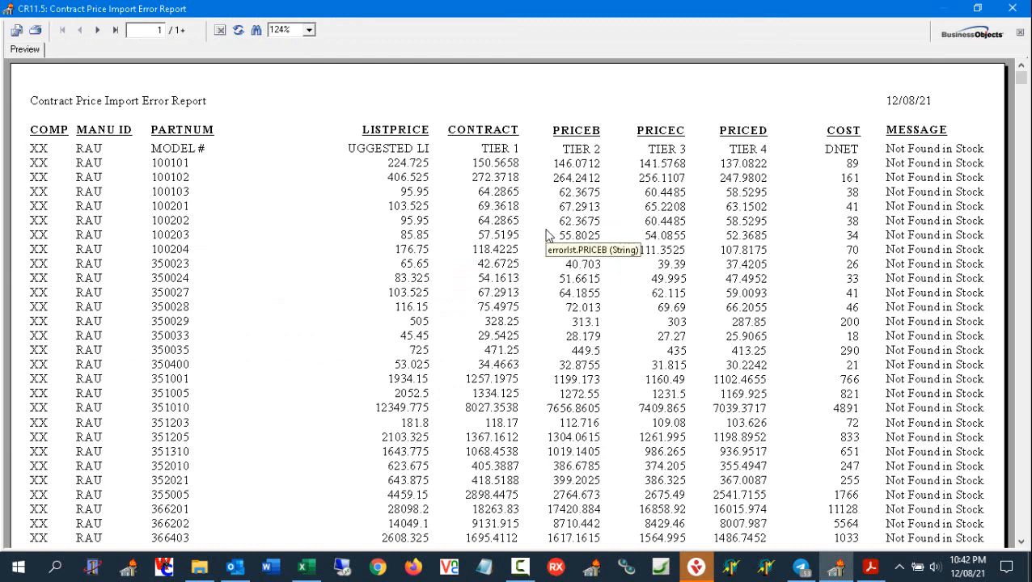
Step: Examine the part numbers listed in the Contract Price Import Error Report, including 100101 and 100202, and close the report
click(201, 110)
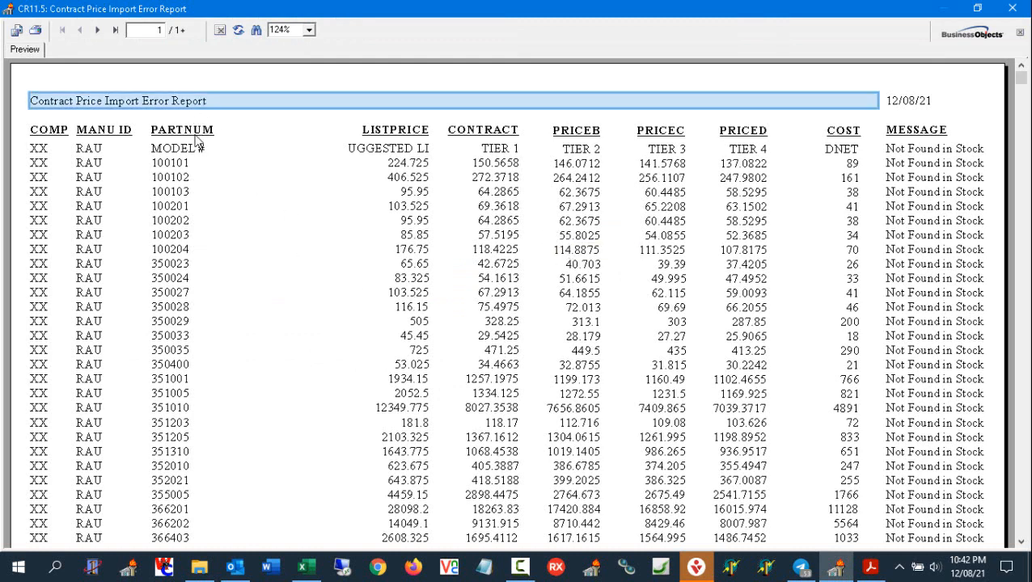
click(172, 163)
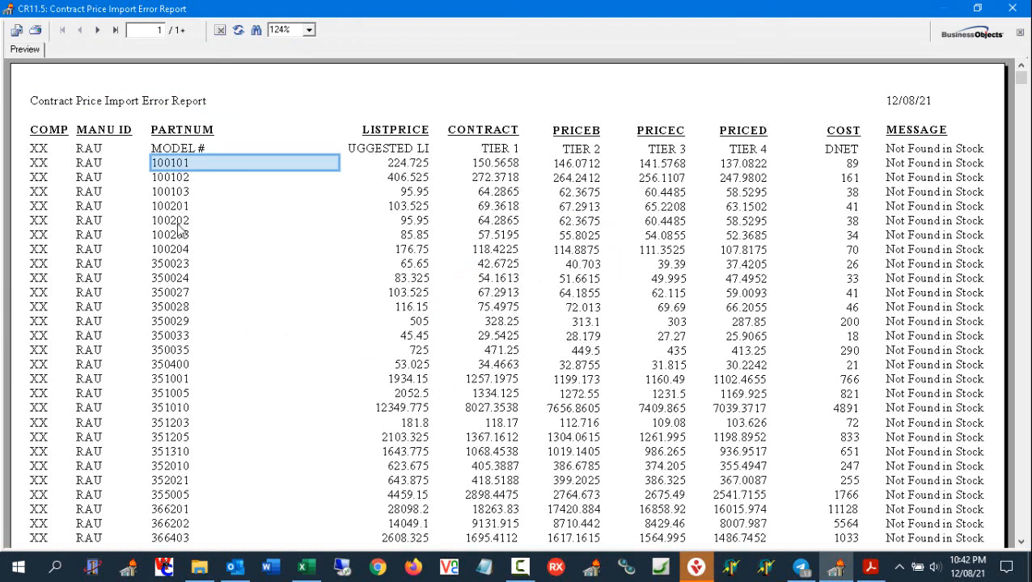
click(172, 225)
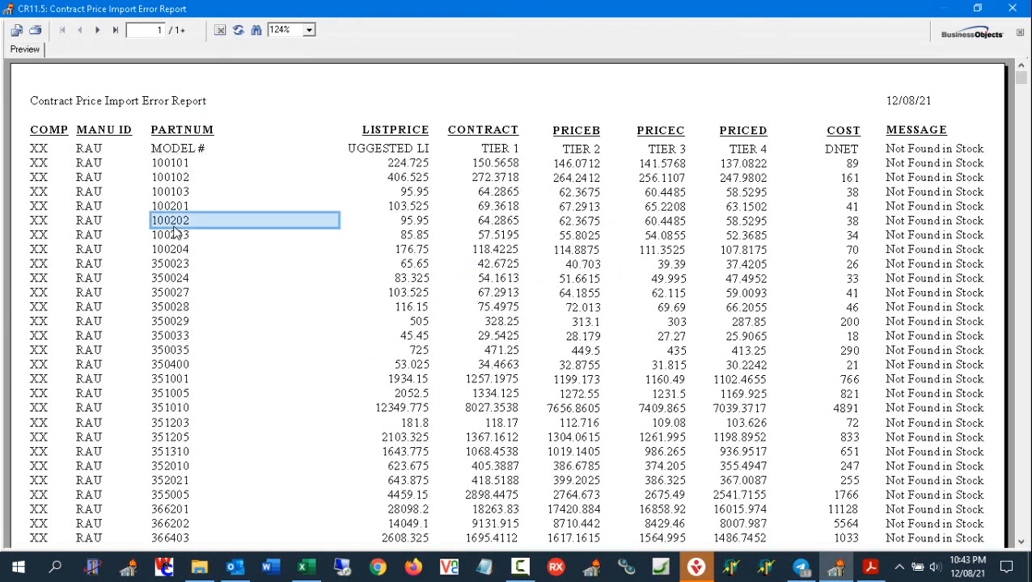
click(172, 165)
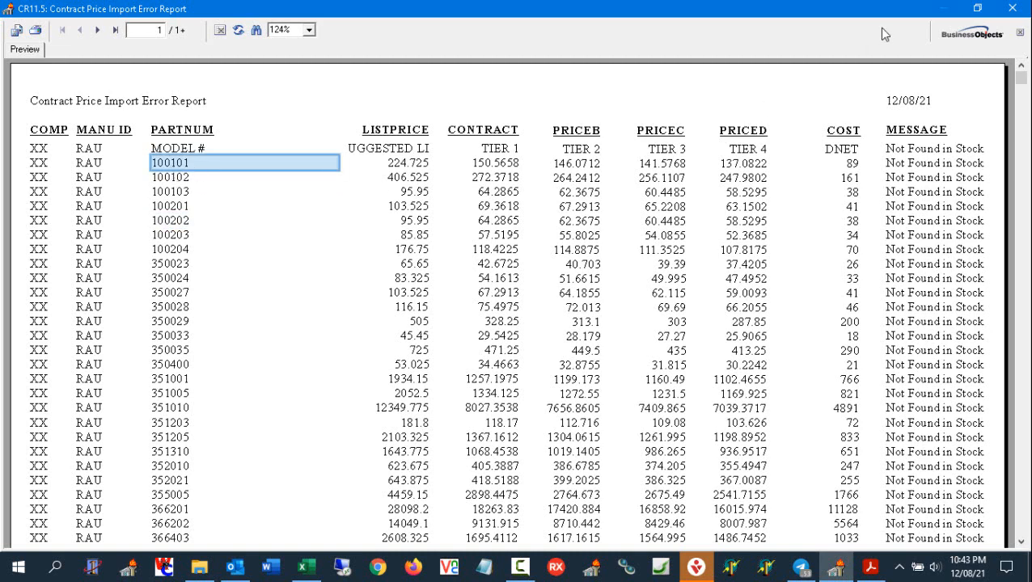
click(1012, 8)
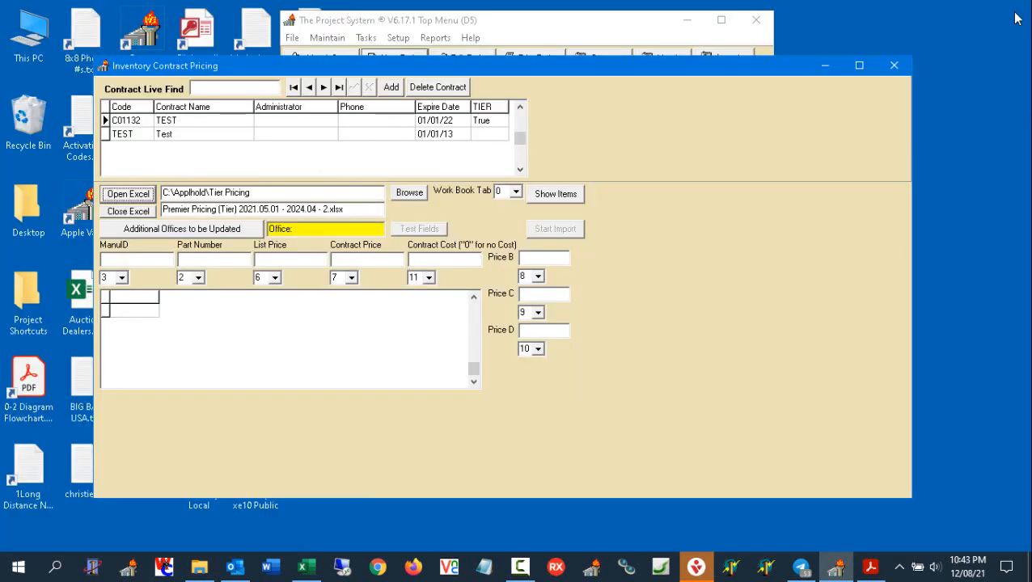
Step: Close the contract pricing window and start a new project with product code F Fire System
click(894, 66)
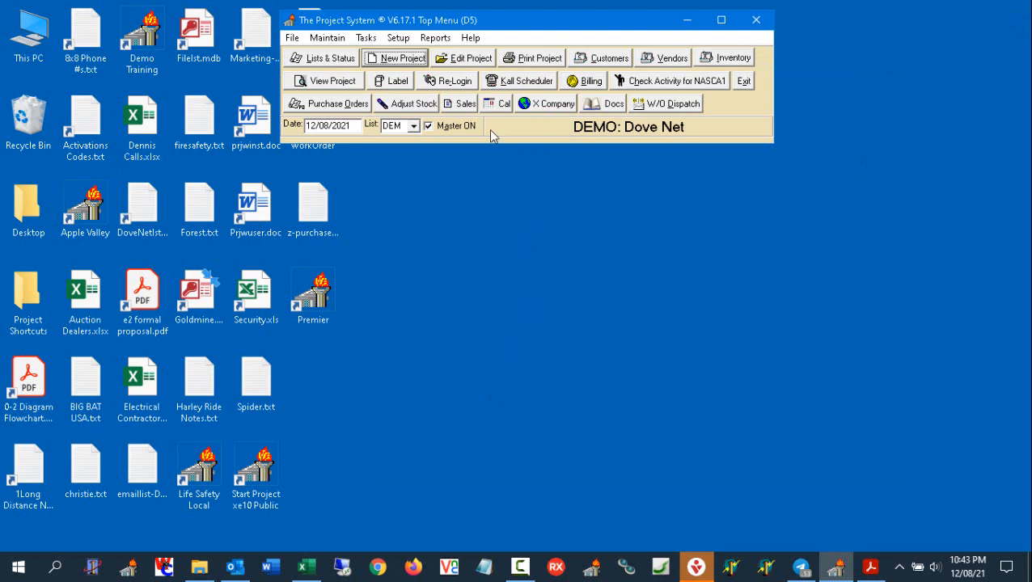
click(402, 58)
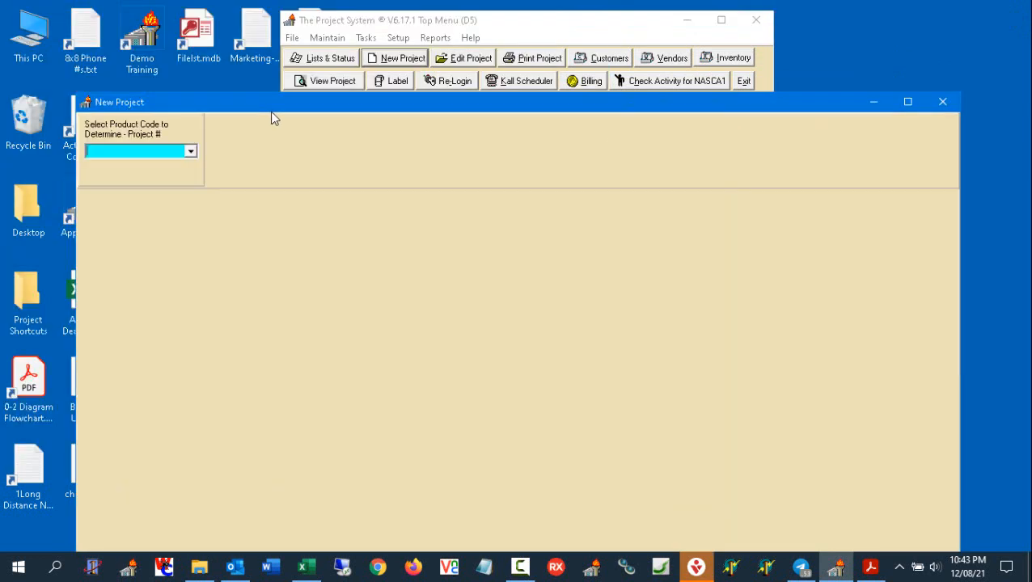
click(191, 152)
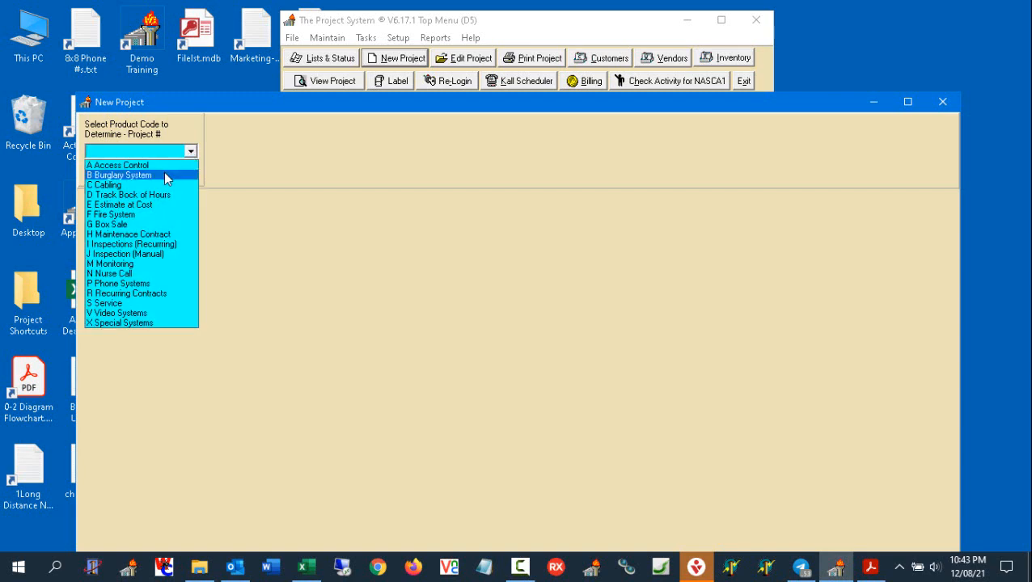
click(156, 215)
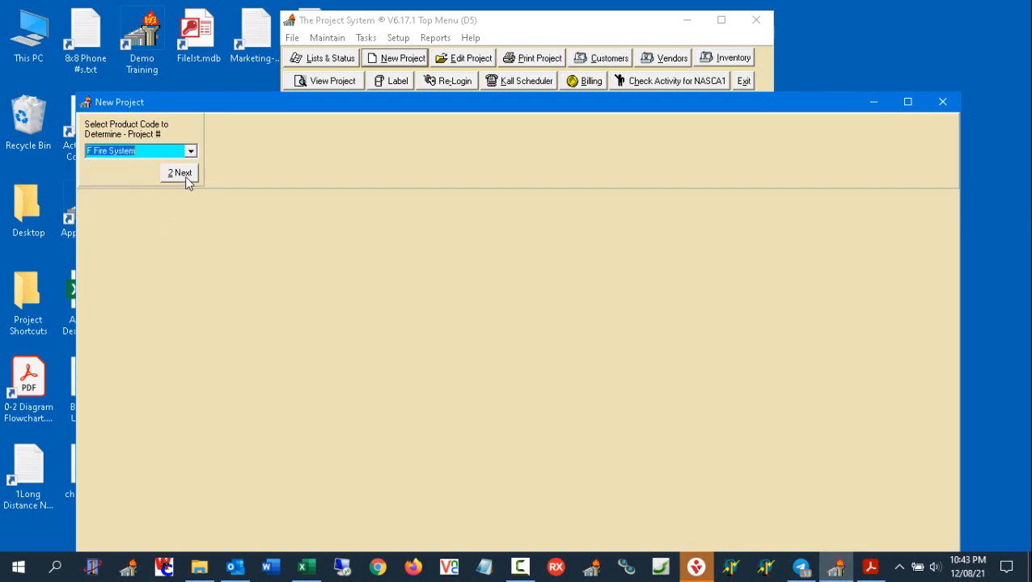
click(184, 176)
Step: Select the customer 2 TECH LTD, INC. with ship address 10 and continue to the project details
click(525, 174)
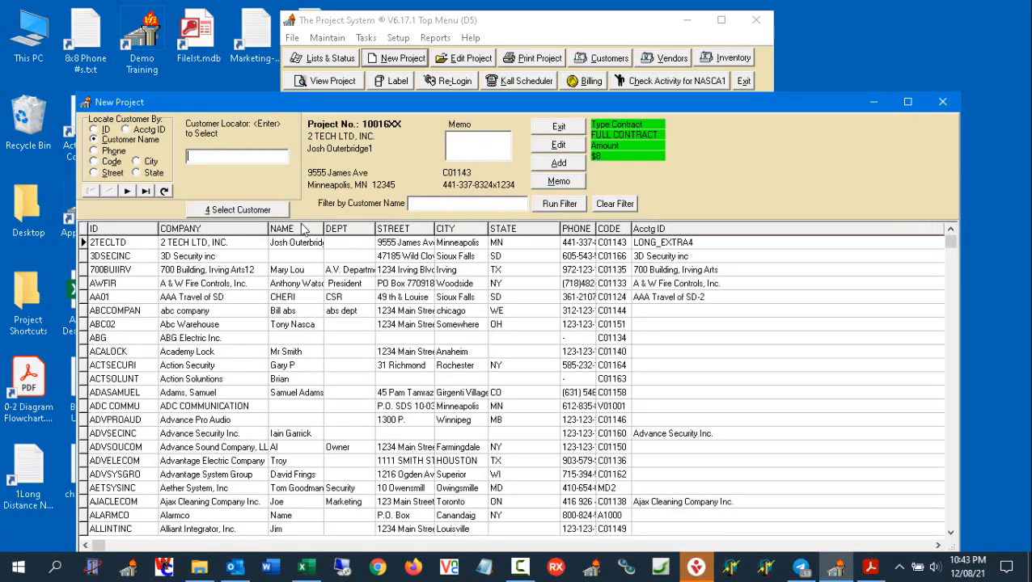
double_click(249, 243)
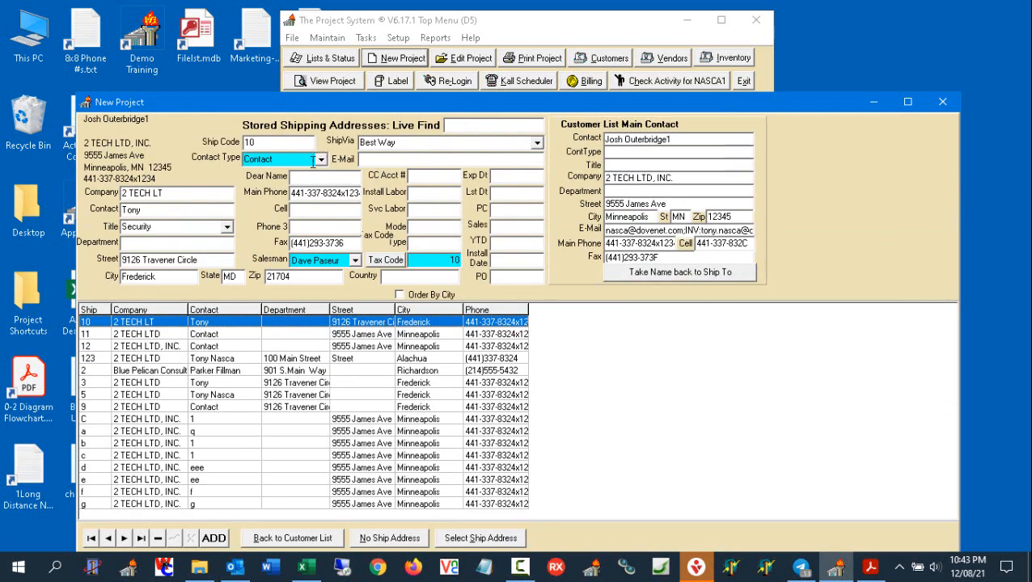
double_click(249, 322)
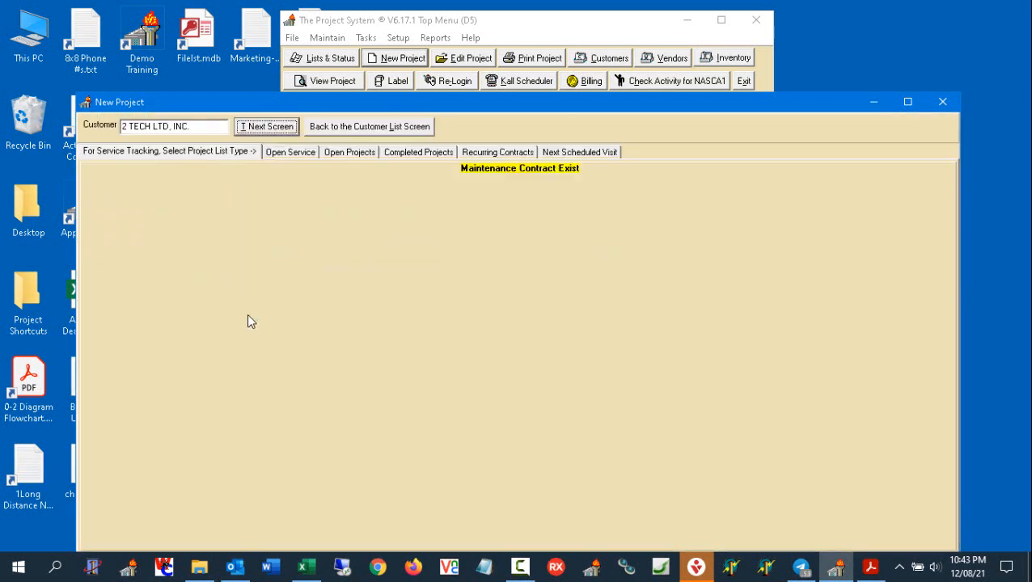
click(277, 131)
Step: Set the project status to 3 Proposals To Do, the title to Sound System and the probability to 10%
click(201, 150)
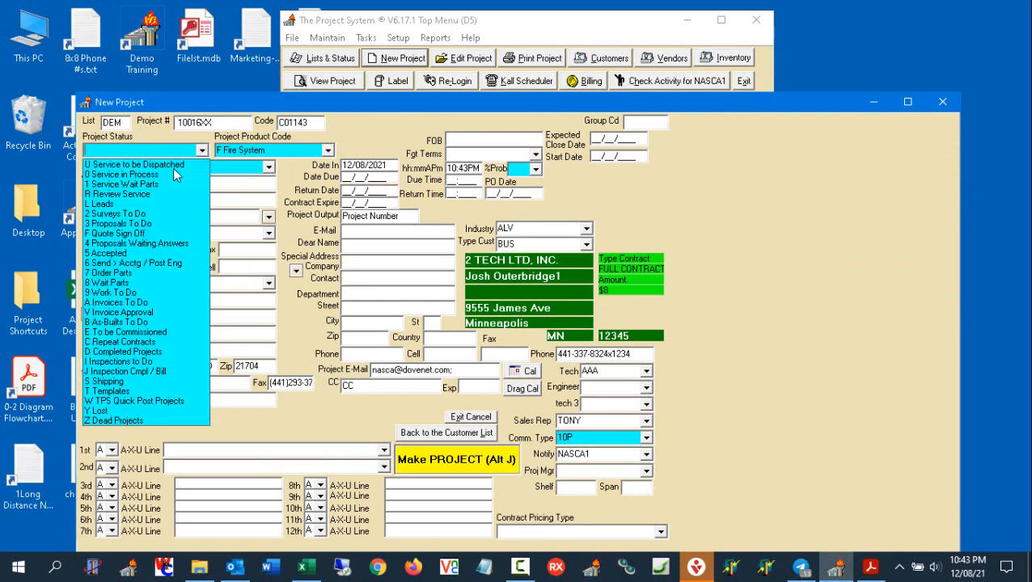
click(161, 223)
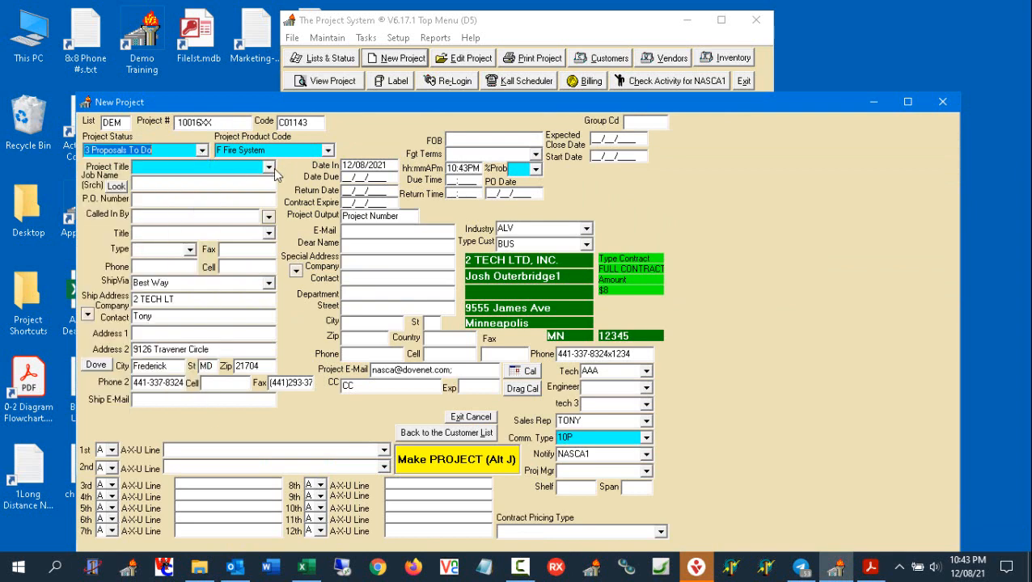
click(269, 168)
click(224, 182)
click(536, 169)
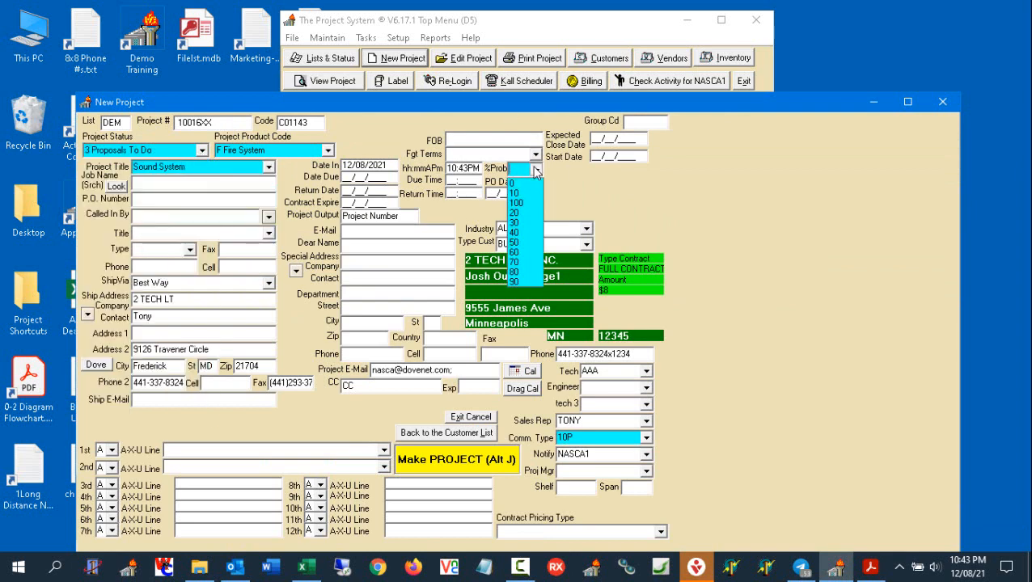
click(517, 193)
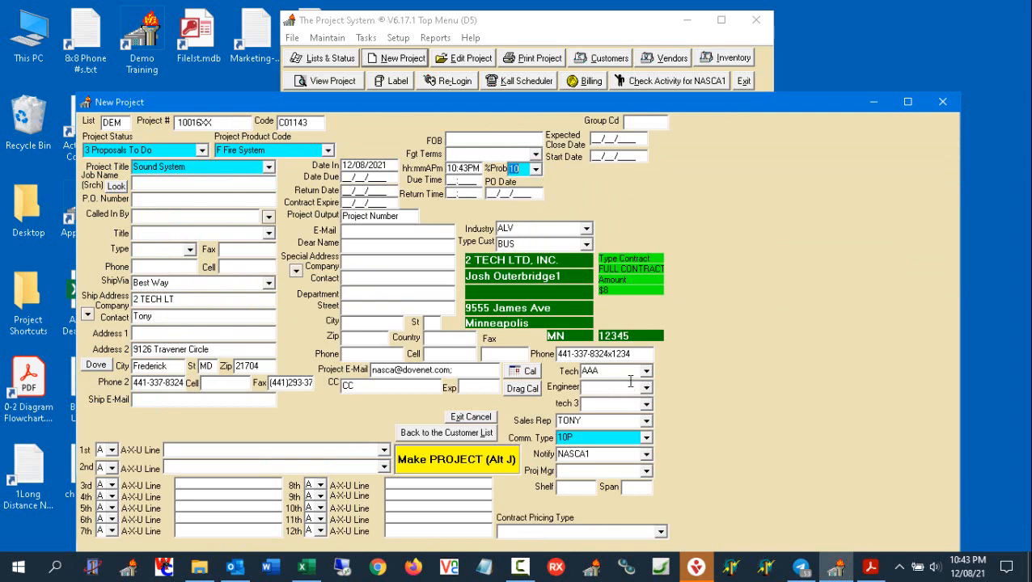
Step: Assign the contract pricing type C01132-TEST-01/01/22-Tier:1-4 to the project and set the tier to 1
drag(828, 101, 827, 36)
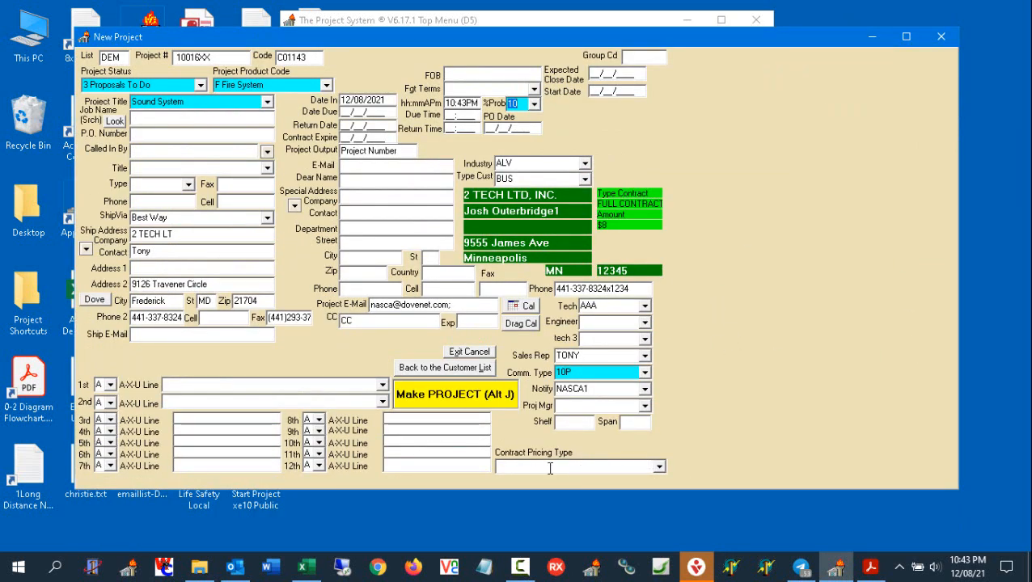
click(660, 468)
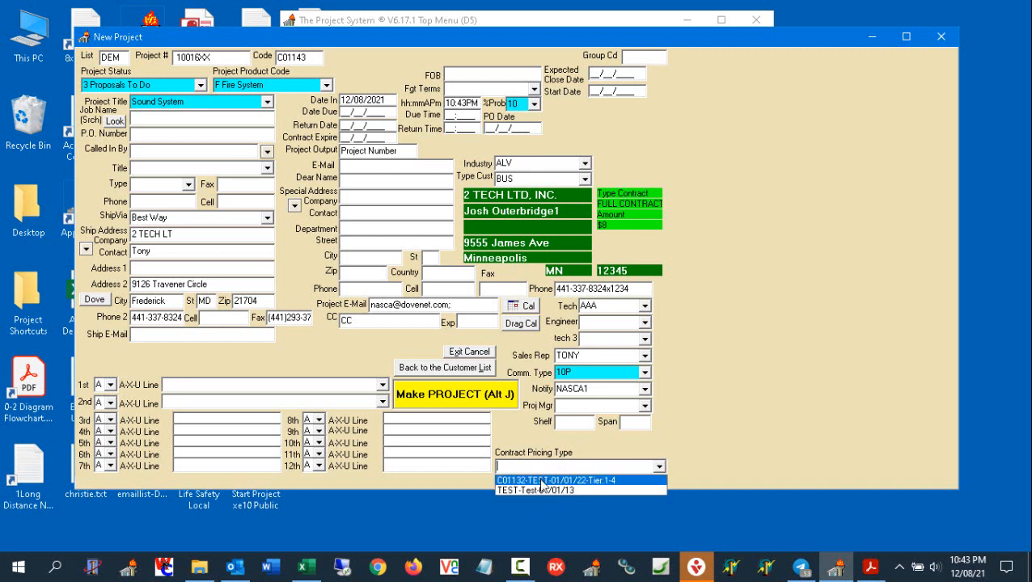
click(641, 481)
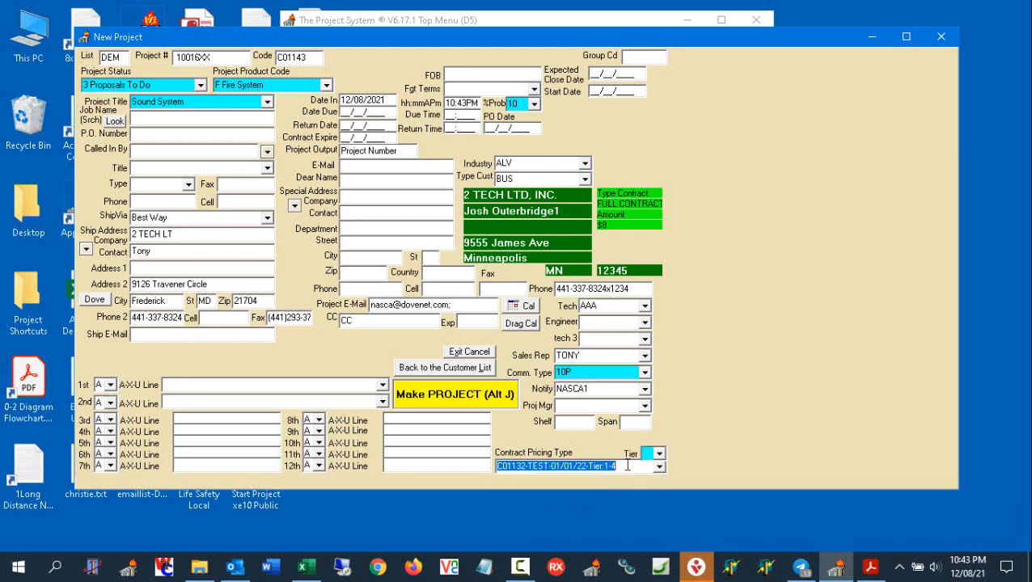
click(660, 455)
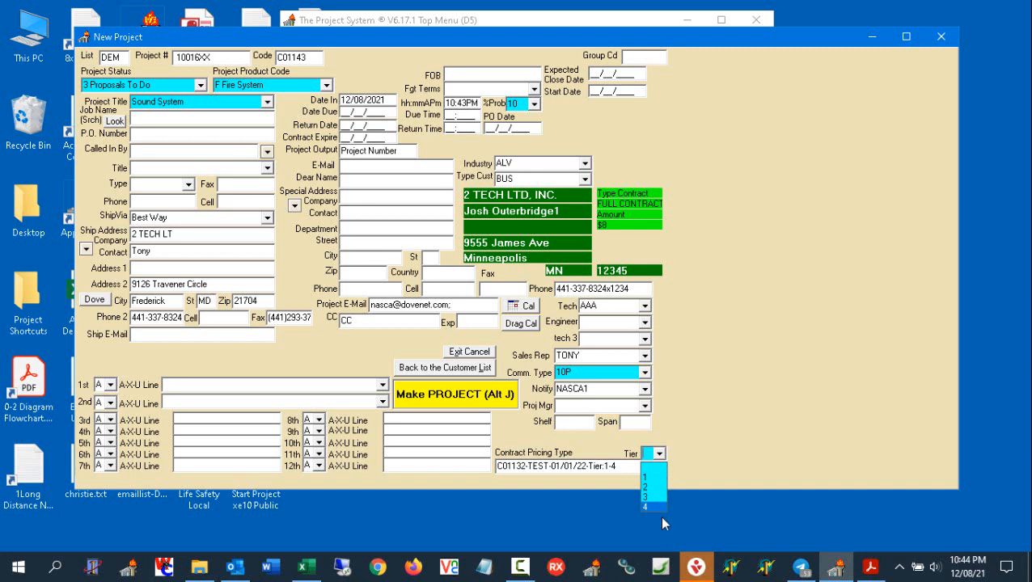
click(655, 478)
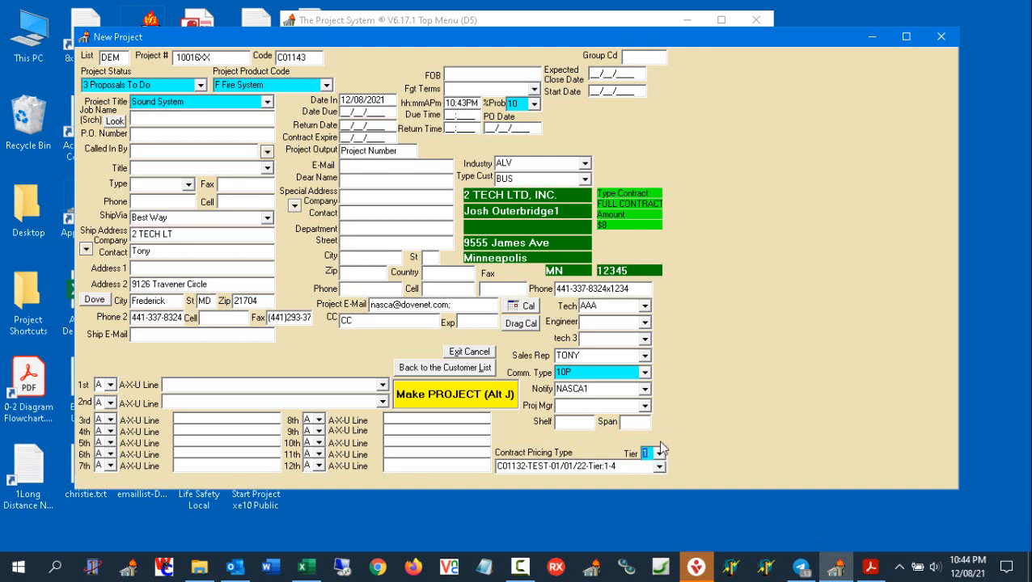
Step: Make and build the project with the Edit Project option, and maximize its editor
click(495, 398)
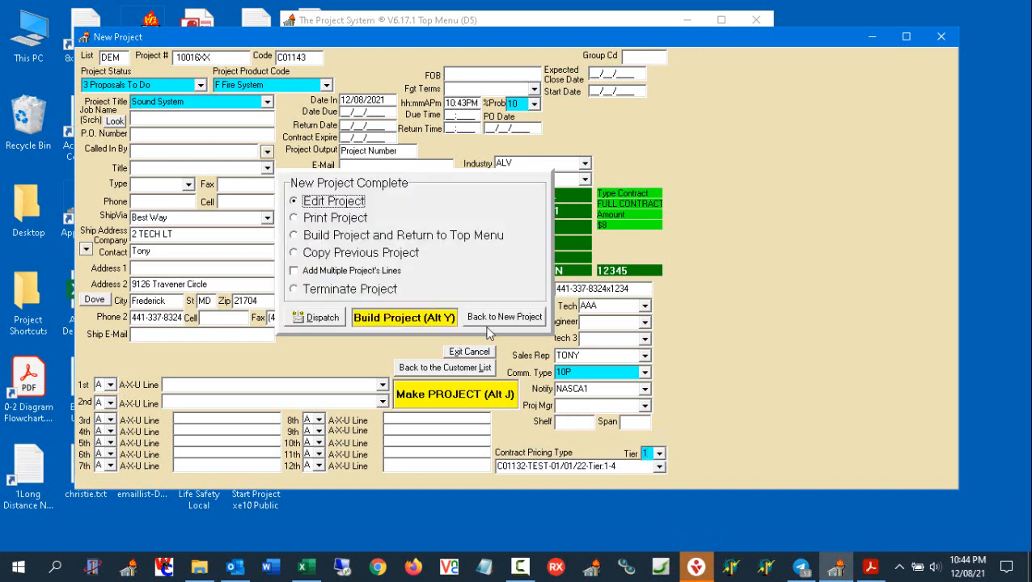
click(414, 319)
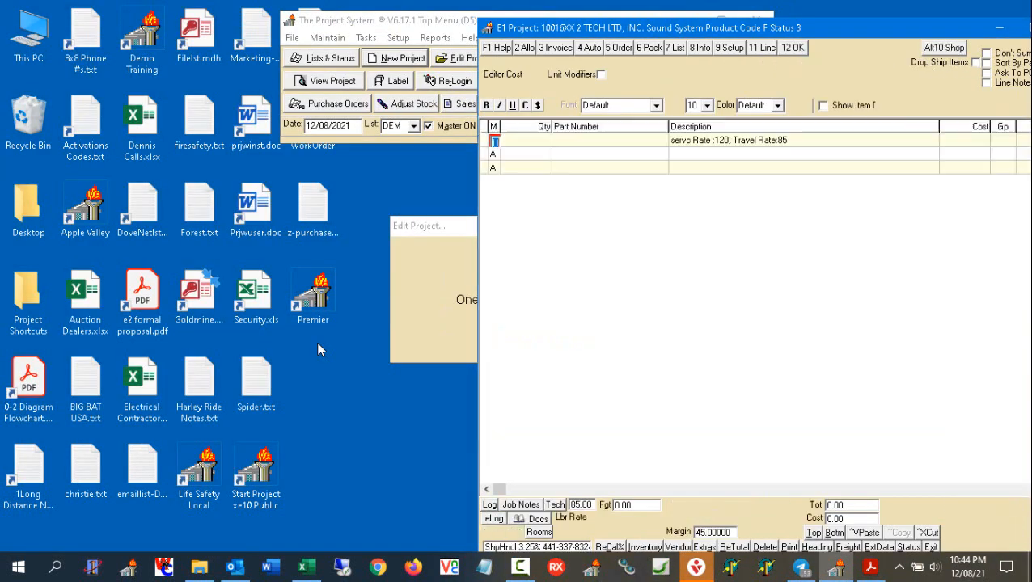
double_click(612, 29)
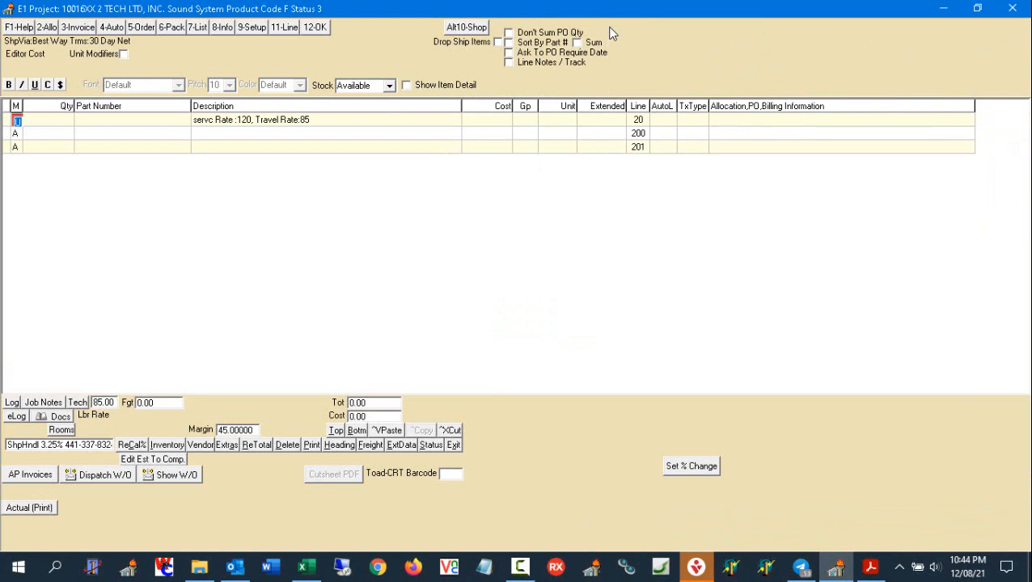
Step: Make line 201 a part line and enter manufacturer RAU with part number 35002
click(14, 148)
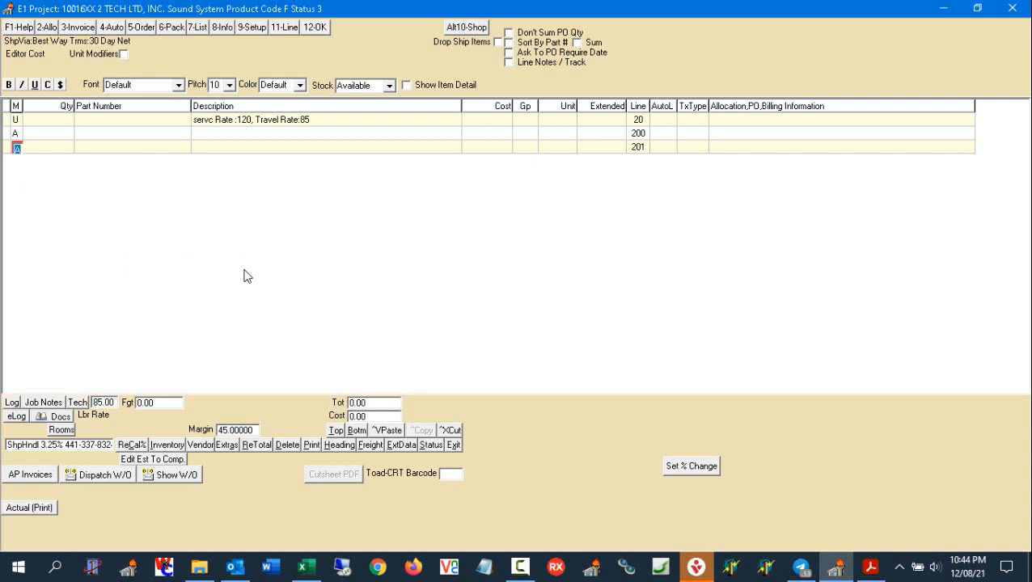
text(P)
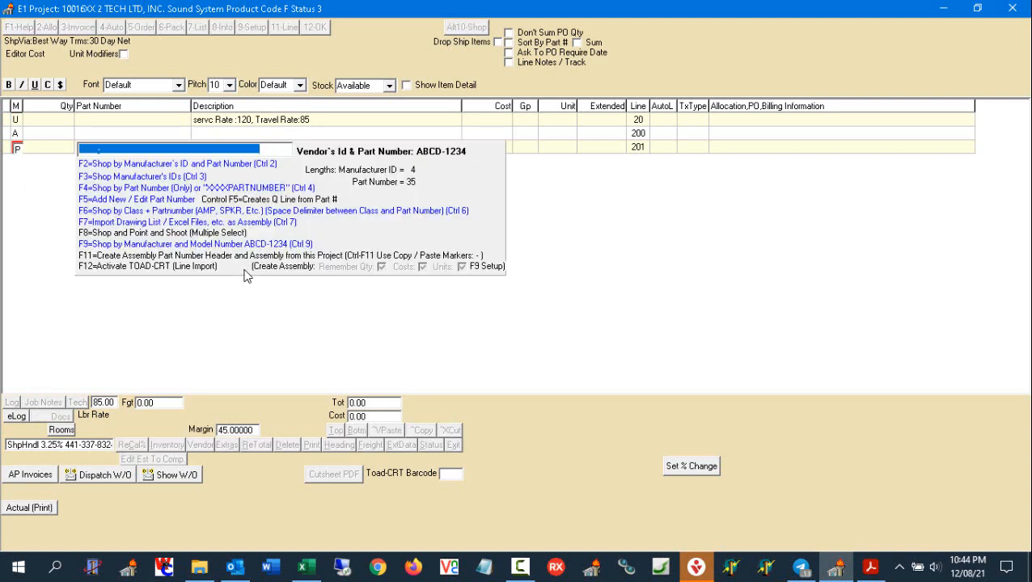
text(RAU)
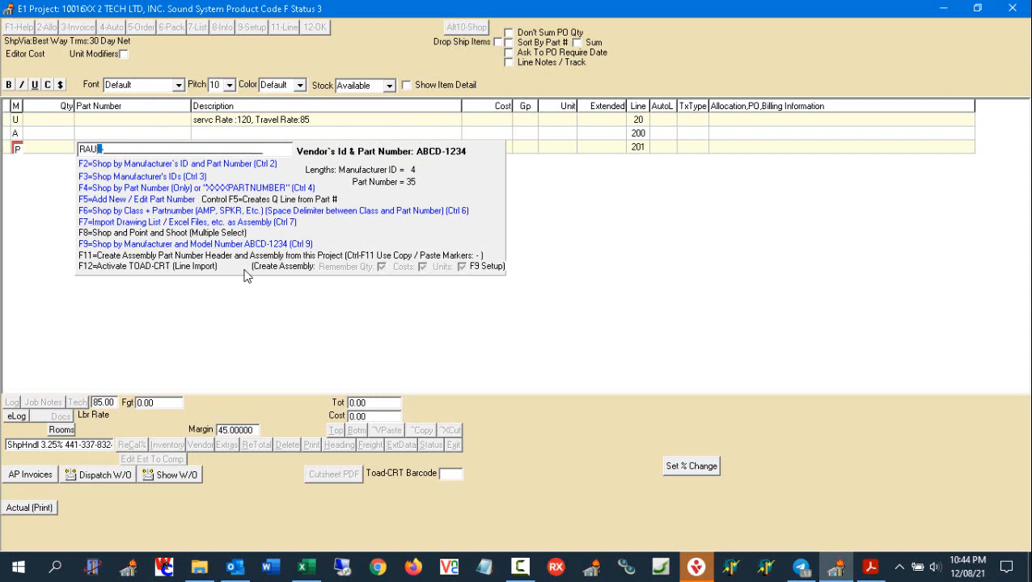
text( -35002)
key(shift+Home)
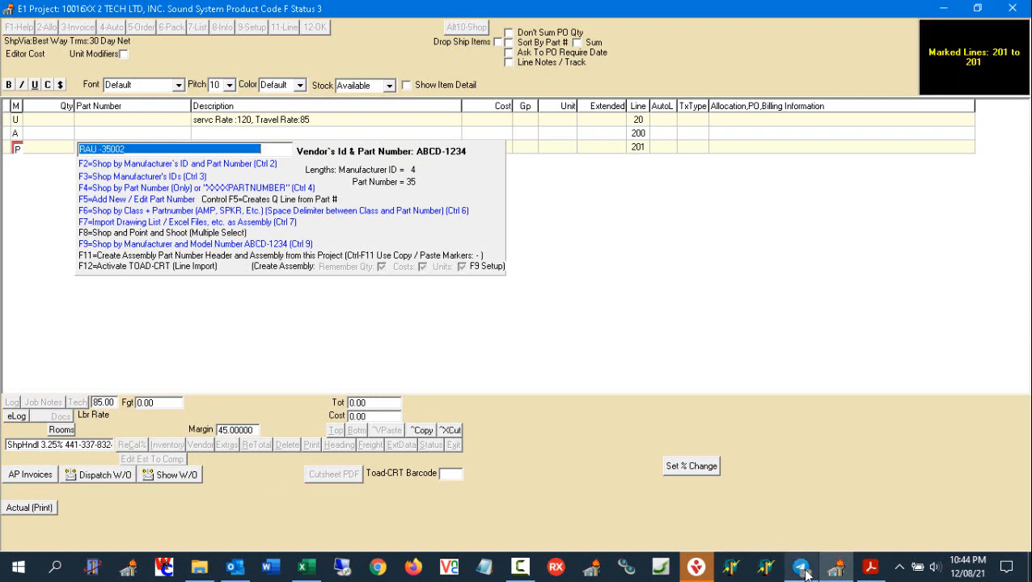
Step: Check the L-net T-tap Module's model number in the Excel price workbook, then minimize the workbook
click(308, 575)
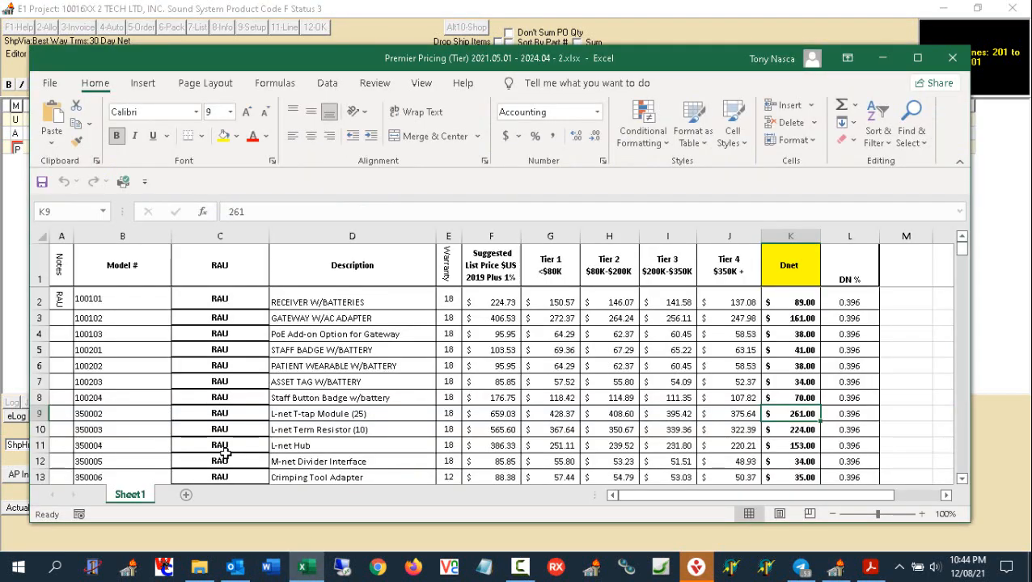
click(129, 414)
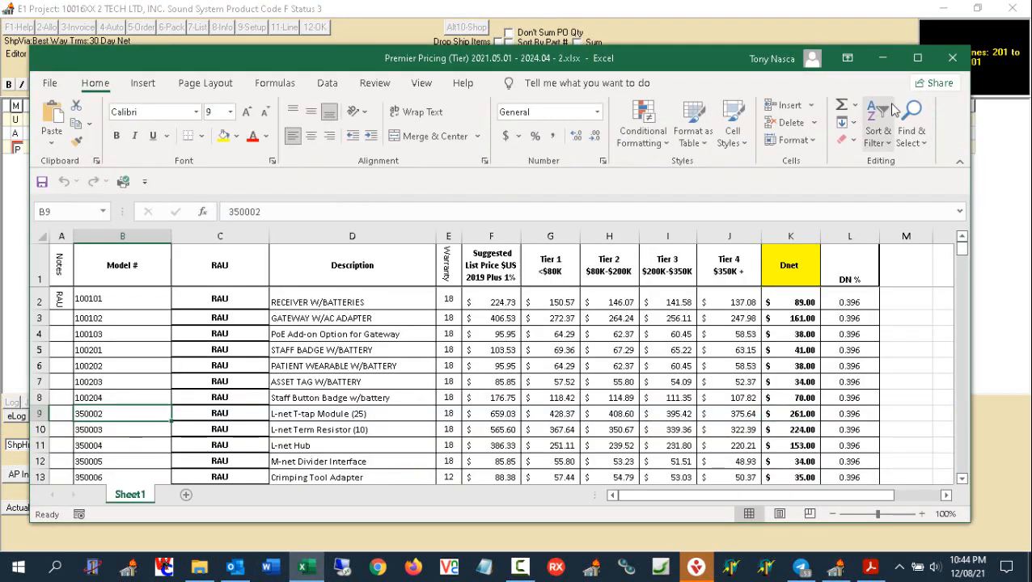
click(882, 58)
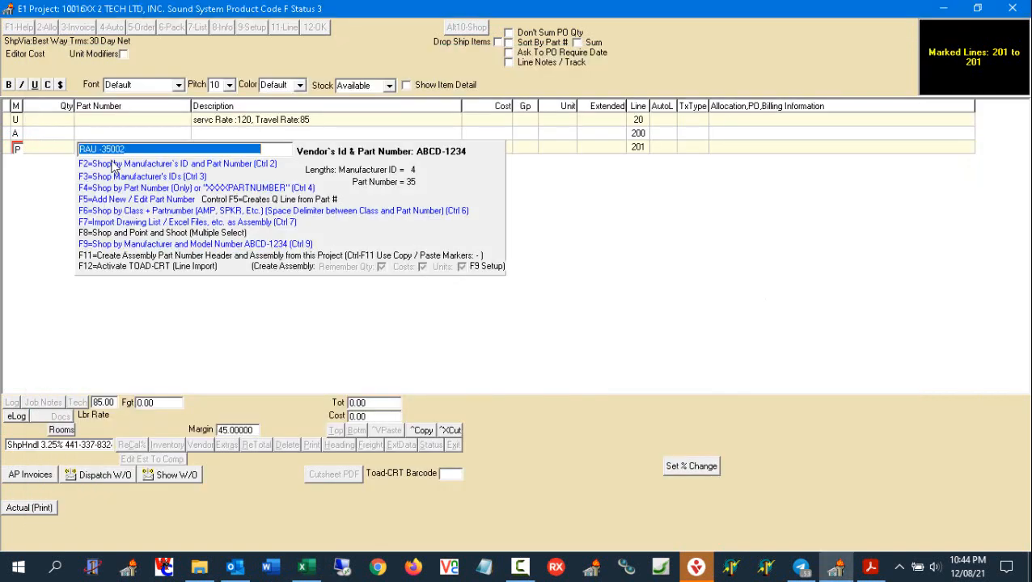
Step: Correct the part number to RAU -350002 and add the line with quantity 1, accepting the contract cost and unit price
click(116, 148)
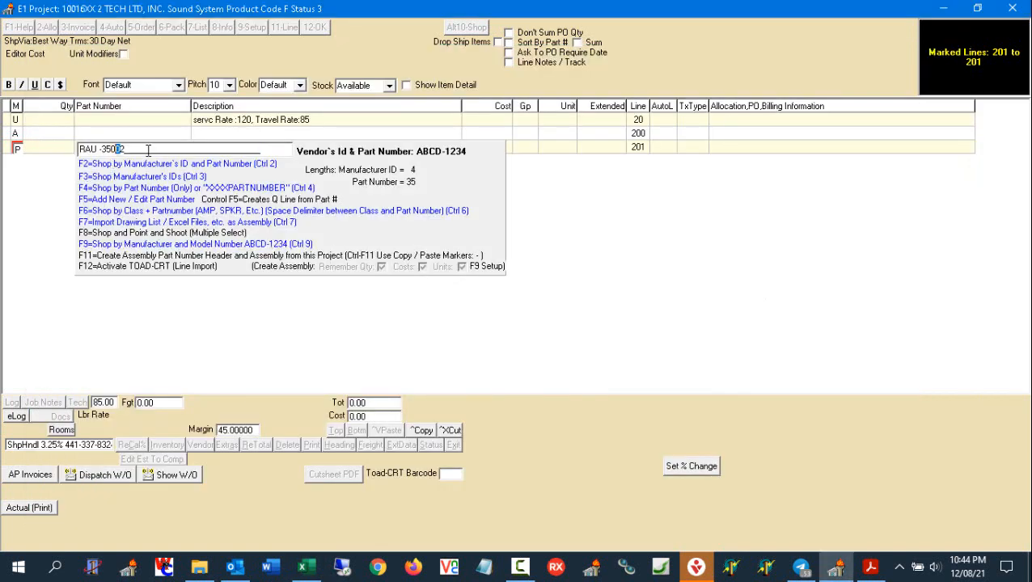
key(Right)
text(02)
key(Return)
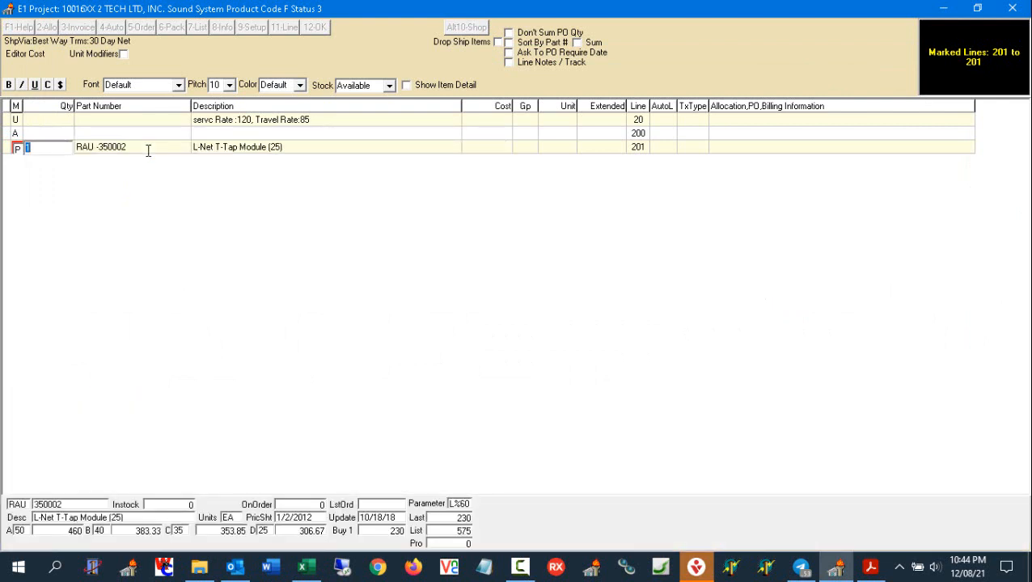
key(Return)
key(Return)
key(Return)
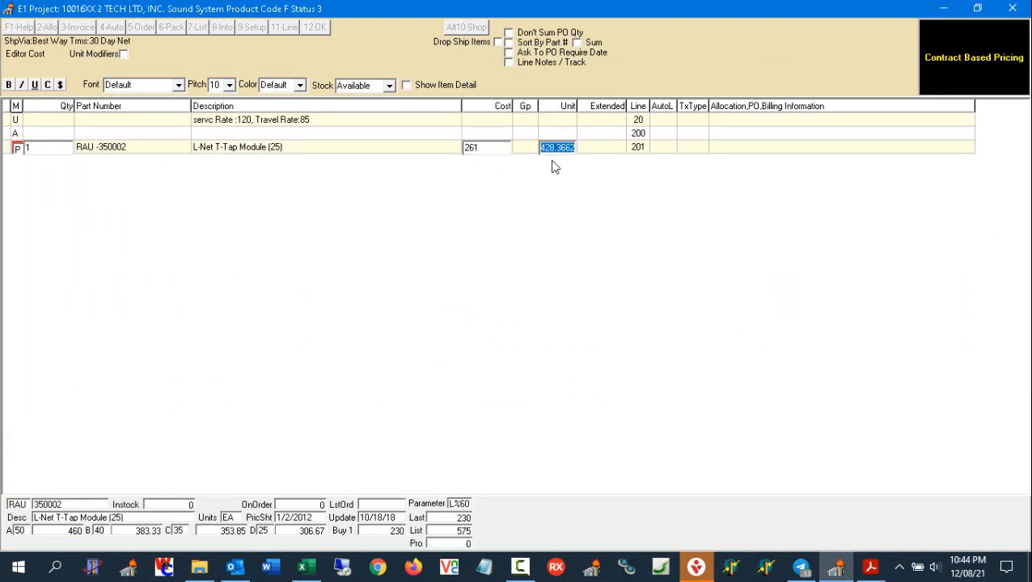
key(Return)
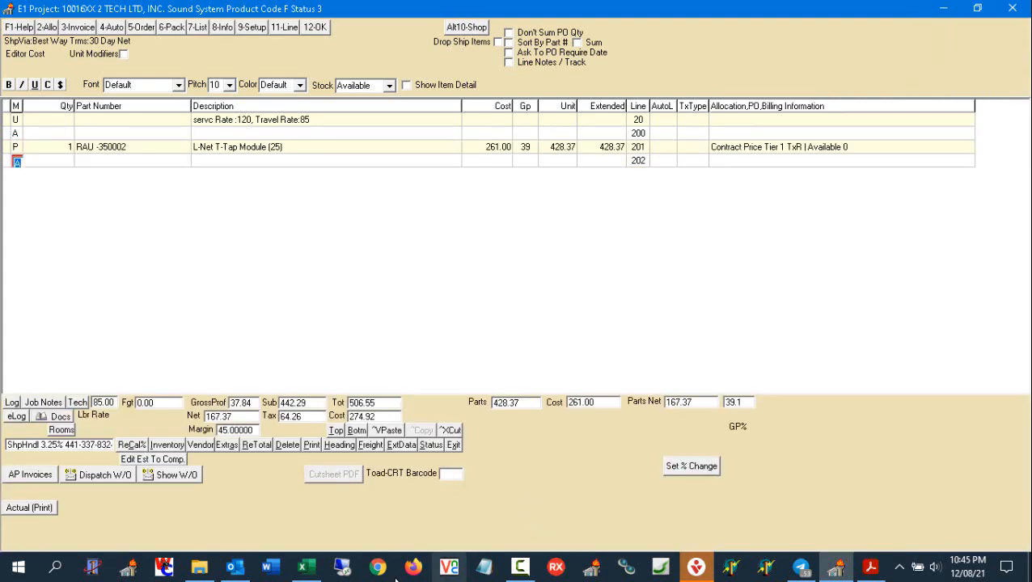
Step: Compare the Tier 1 price of model 350002 in the Excel workbook with the project line, and minimize the workbook
click(304, 570)
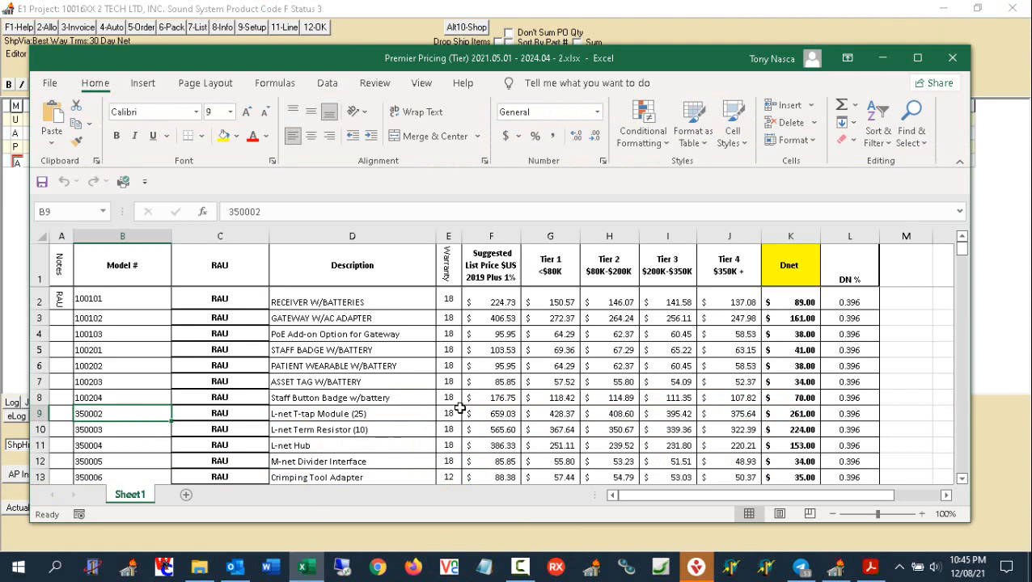
click(545, 414)
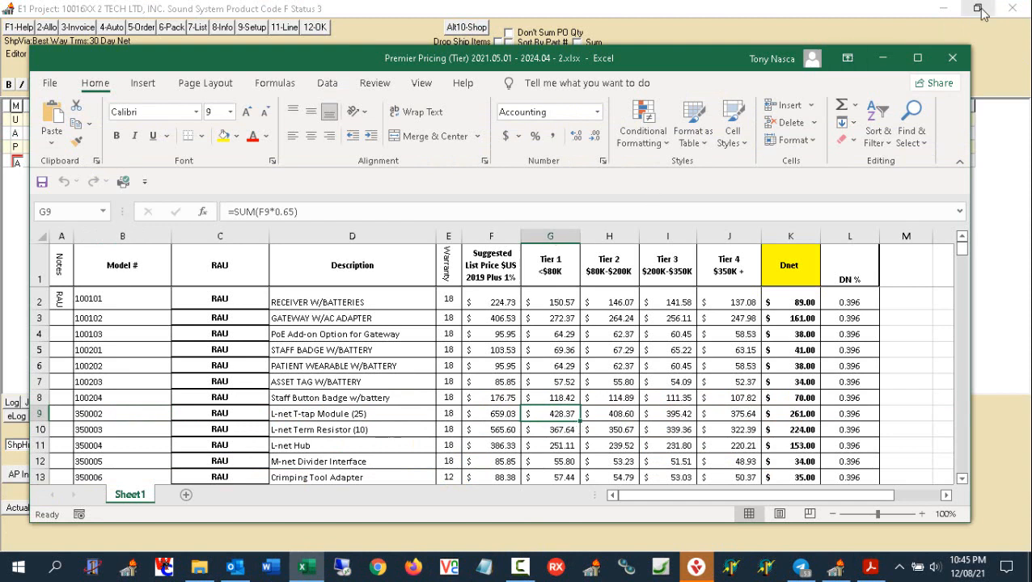
click(882, 57)
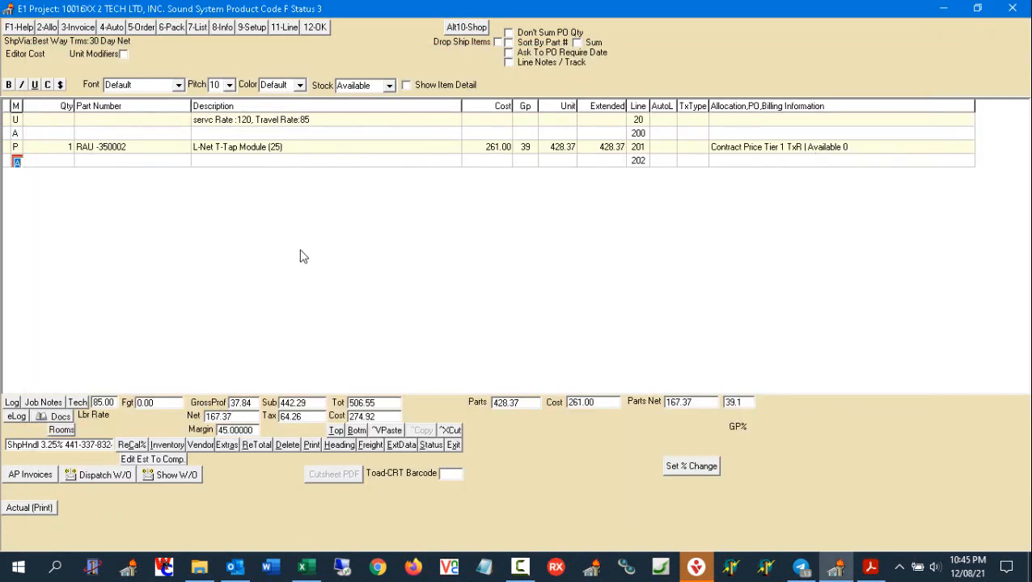
Step: In the project setup, keep pricing contract C01132-TEST-01/01/22-Tier:1-4 and change the pricing tier to 2
click(17, 149)
click(16, 163)
click(248, 30)
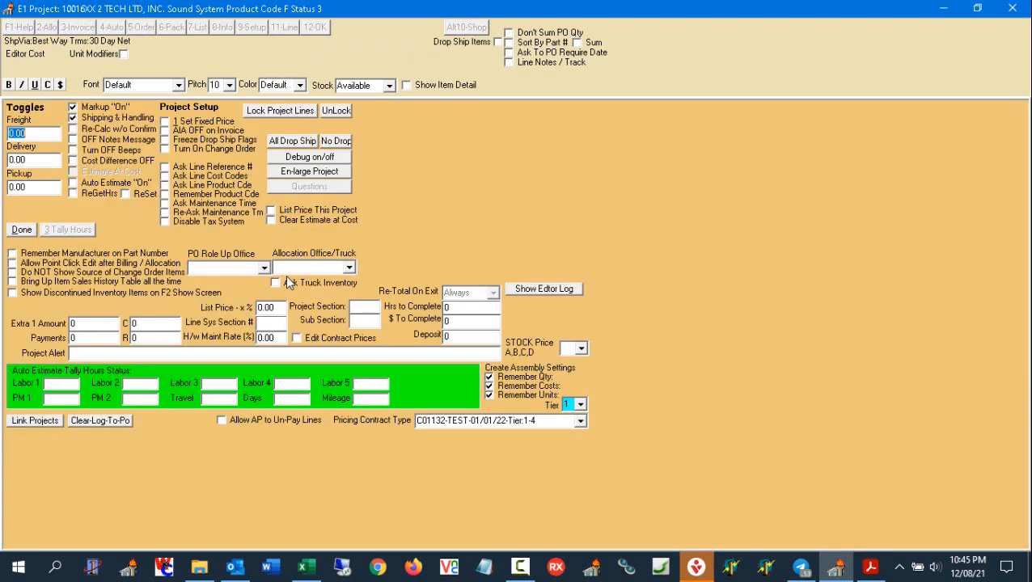
click(581, 421)
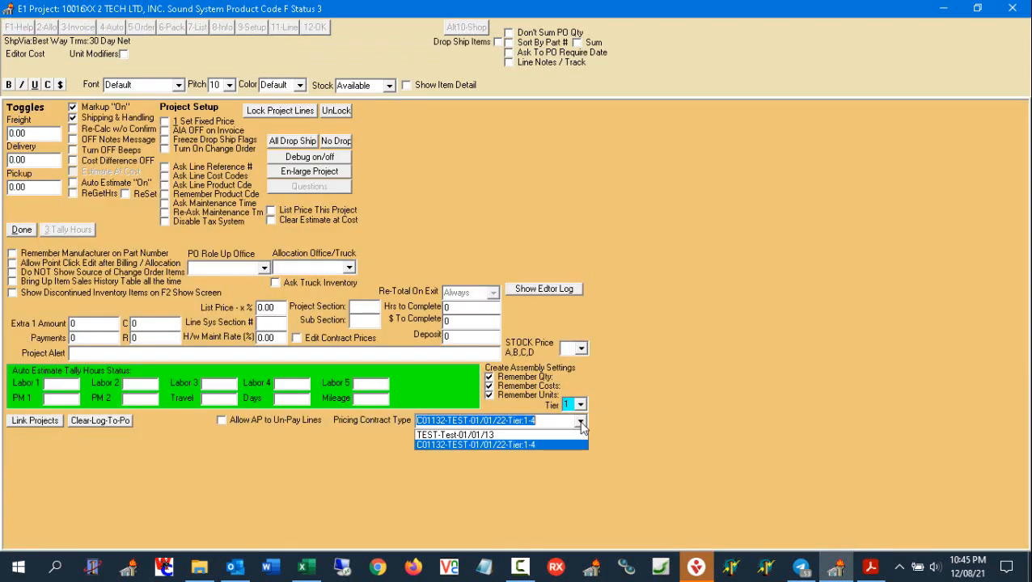
click(580, 445)
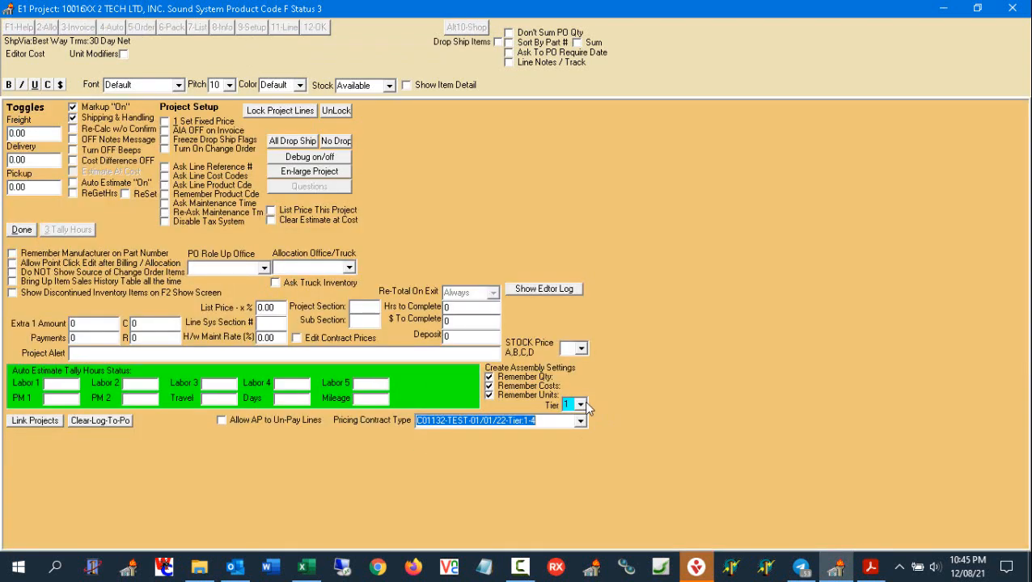
click(581, 405)
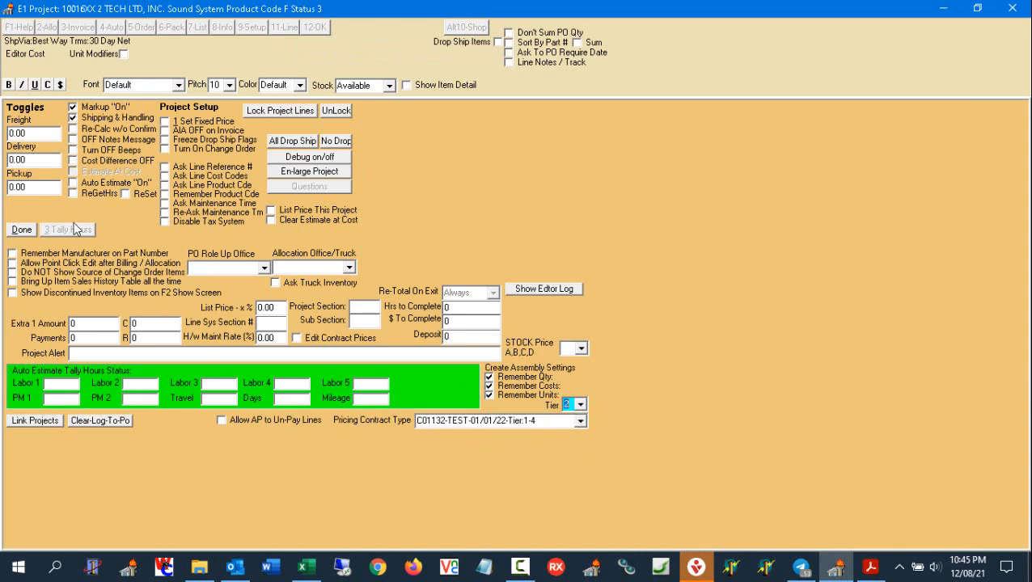
click(23, 230)
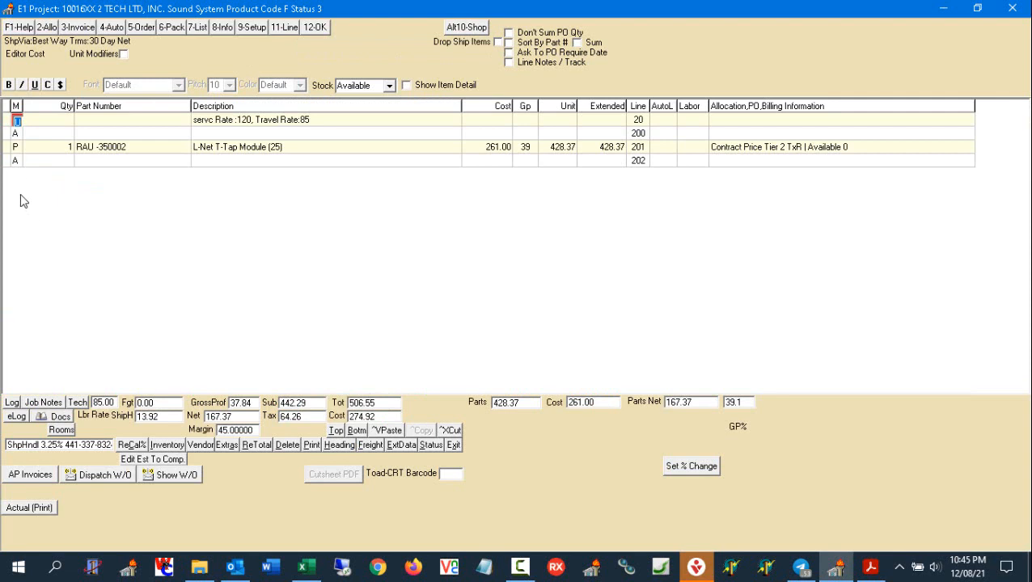
Step: Make line 202 a part line and enter part number RAU -350002
click(15, 161)
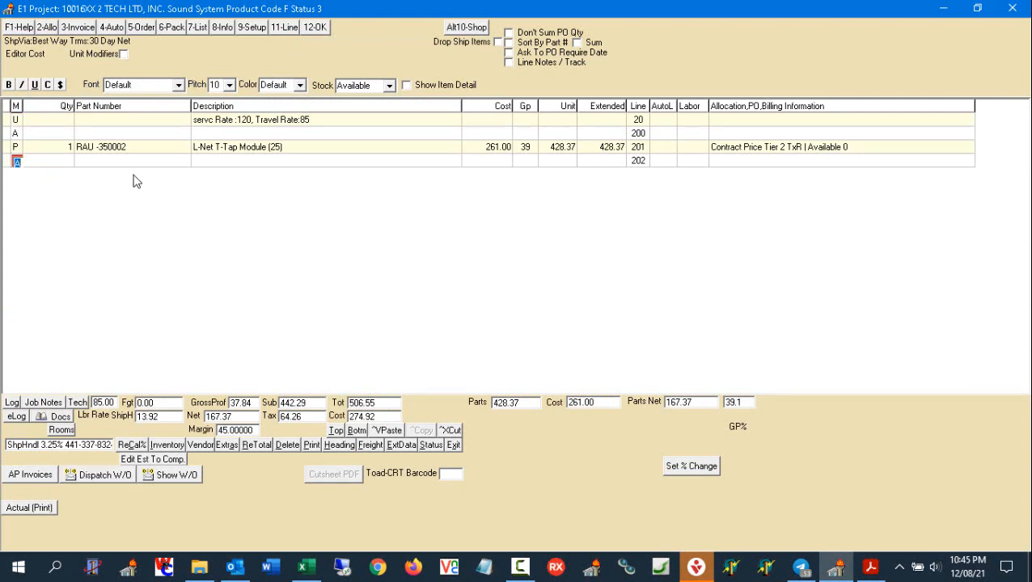
text(P)
text(RAU -)
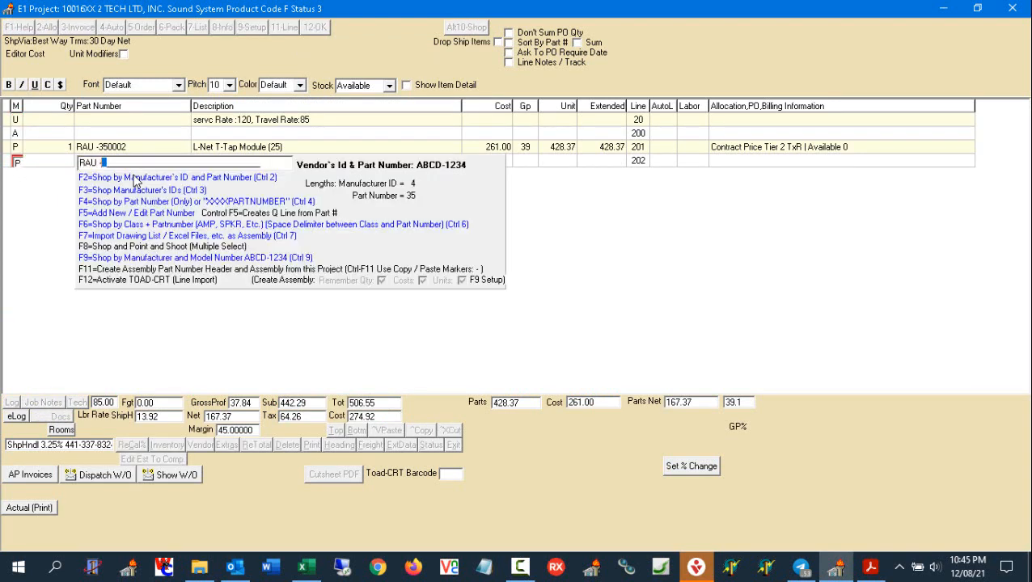
text(53)
text(0002)
key(Left)
key(Left)
key(Left)
key(Left)
key(Left)
key(Left)
text(35)
key(Return)
Step: Complete line 202 with quantity 1, accepting the contract-based cost and unit price
key(Return)
key(Return)
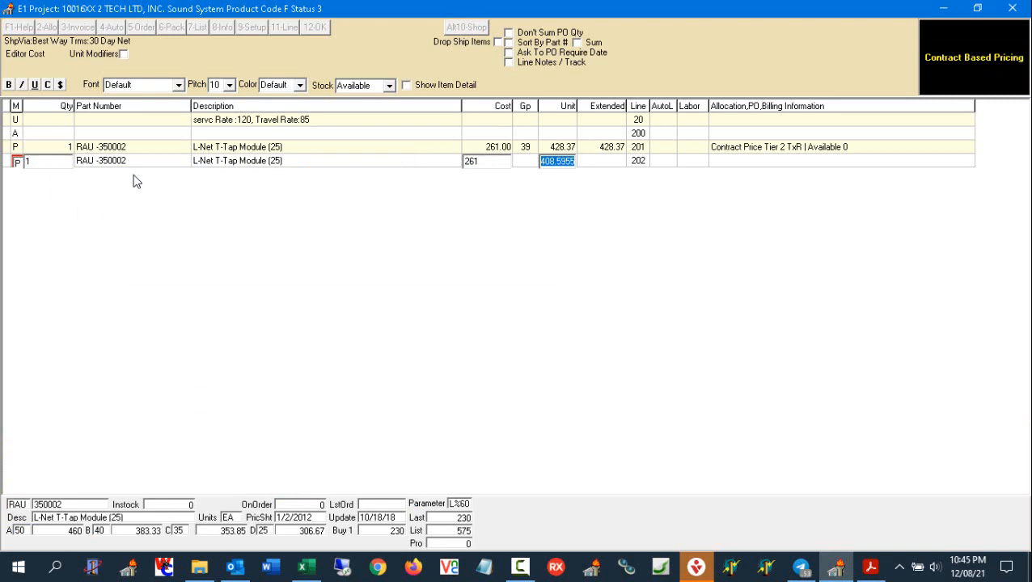
key(Return)
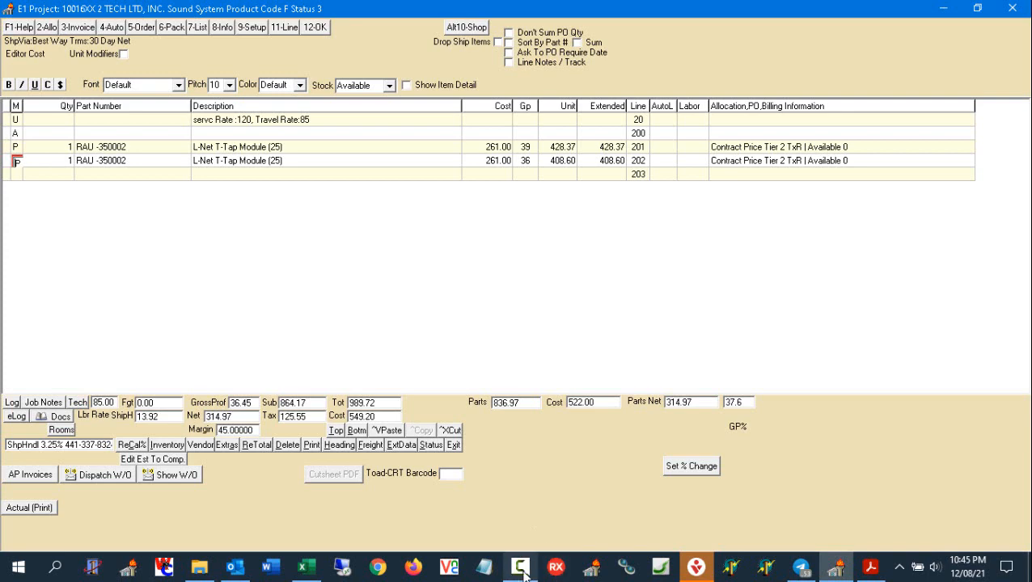
Step: Check the Tier 2 price of model 350002 in the Excel price workbook against line 202, and minimize the workbook
mouse_move(522, 571)
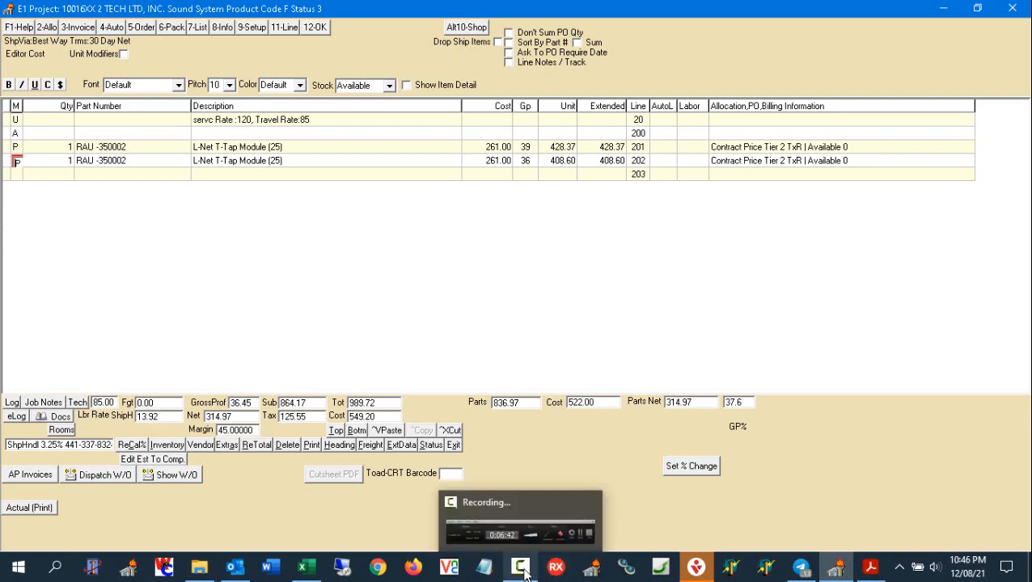
click(306, 569)
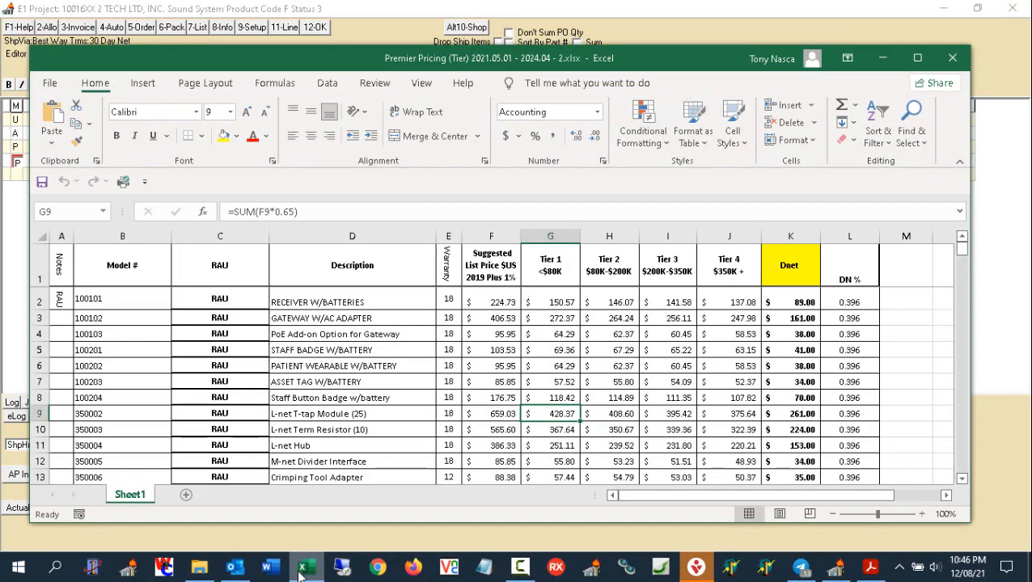
click(609, 414)
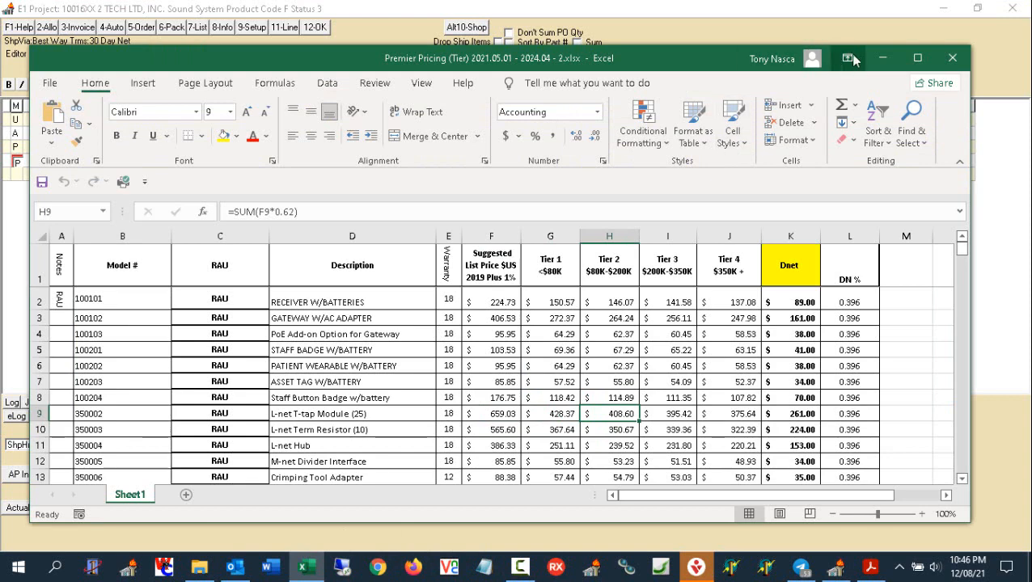
click(883, 62)
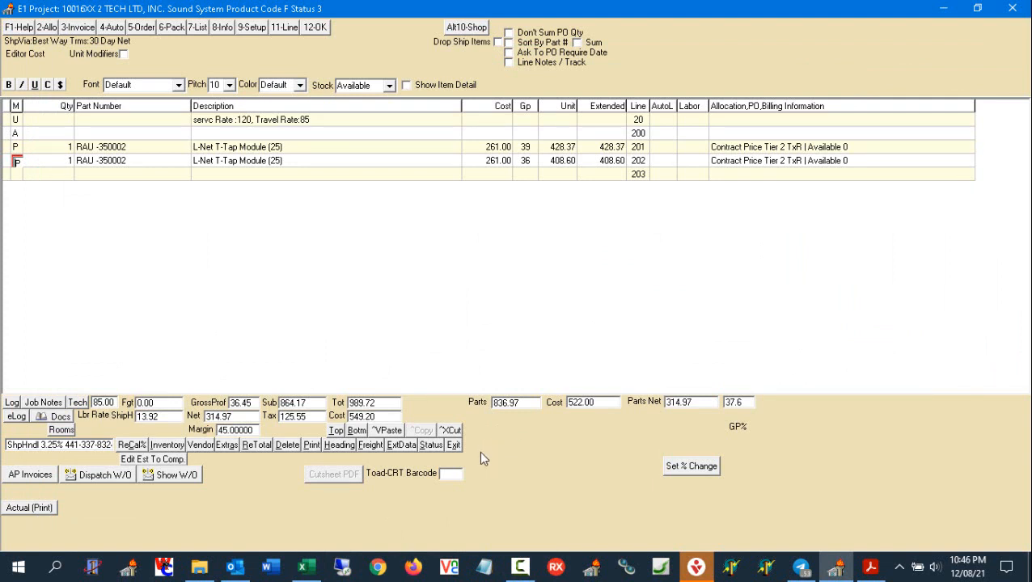
Step: Exit the project to the Top Menu and switch to the Flowchart PDF in Adobe Acrobat Reader
click(453, 445)
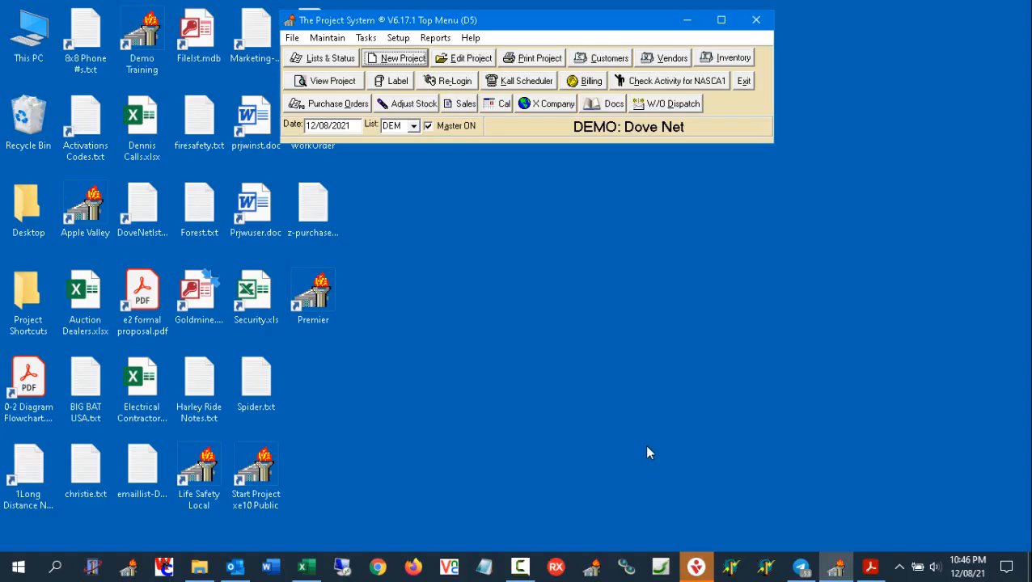
click(870, 567)
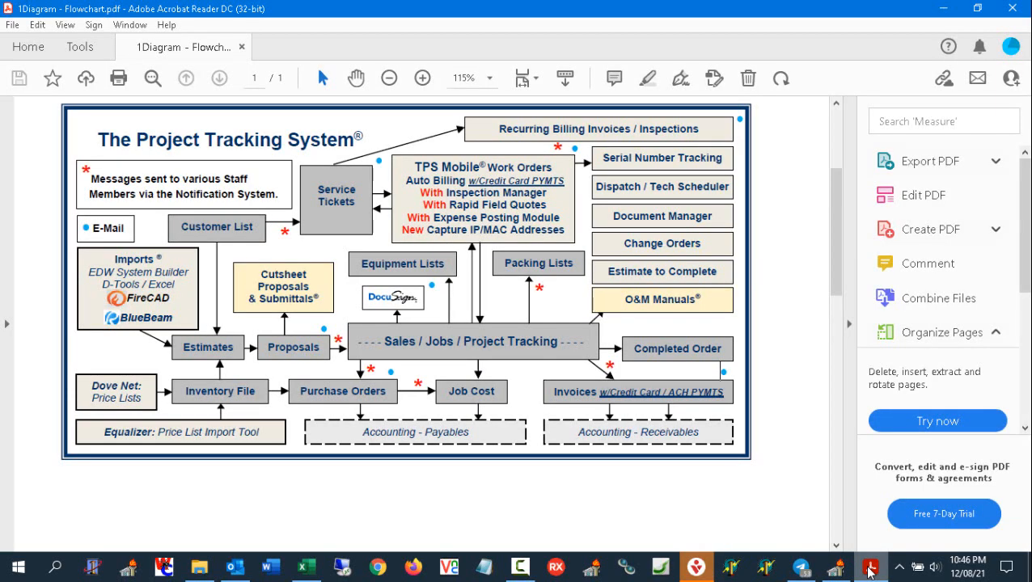